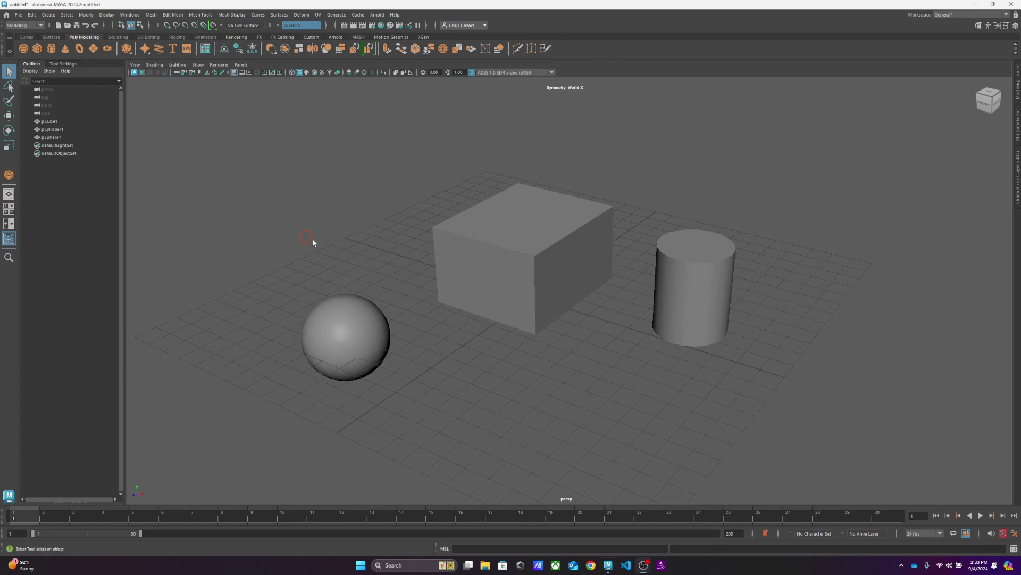
- Select the sphere, cube and cylinder from pCube1 through pSphere1 in the Outliner and delete them
{"action": "left_click_drag", "start_coordinate": [312, 242], "coordinate": [723, 387]}
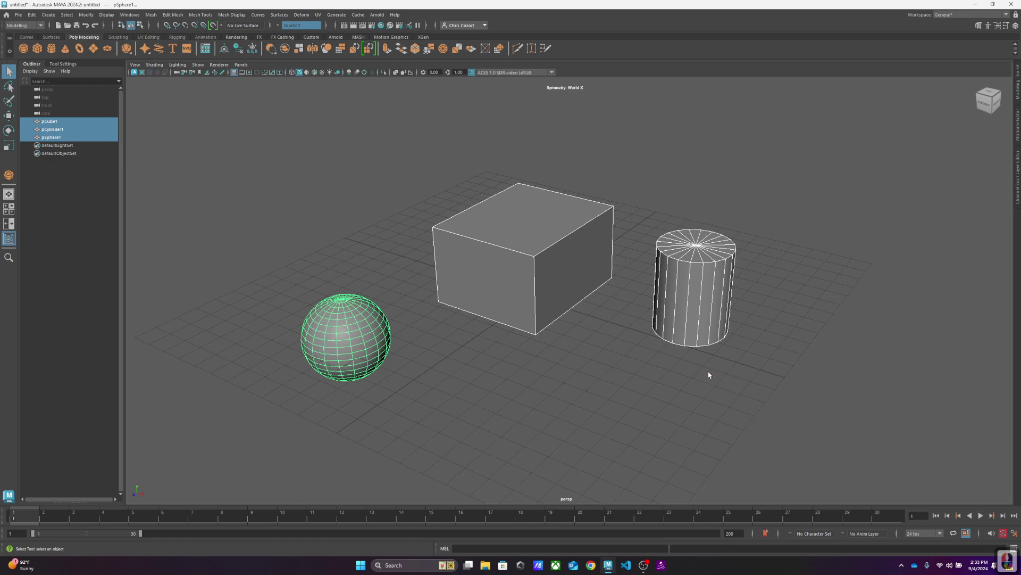
{"action": "left_click", "coordinate": [348, 191]}
{"action": "left_click_drag", "start_coordinate": [228, 153], "coordinate": [871, 417]}
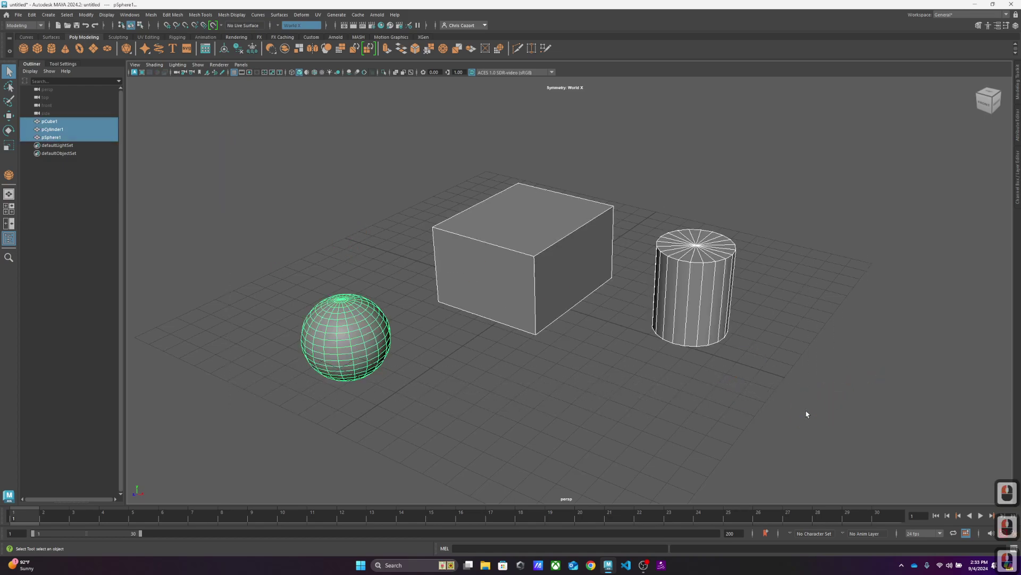
{"action": "left_click", "coordinate": [301, 187]}
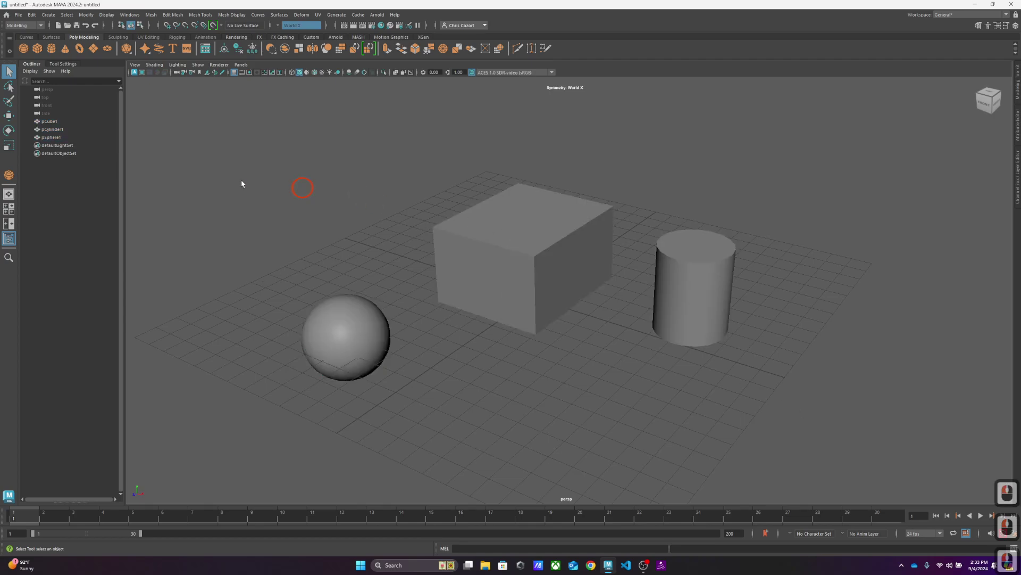
{"action": "left_click", "coordinate": [56, 122]}
{"action": "left_click", "coordinate": [61, 138], "text": "shift"}
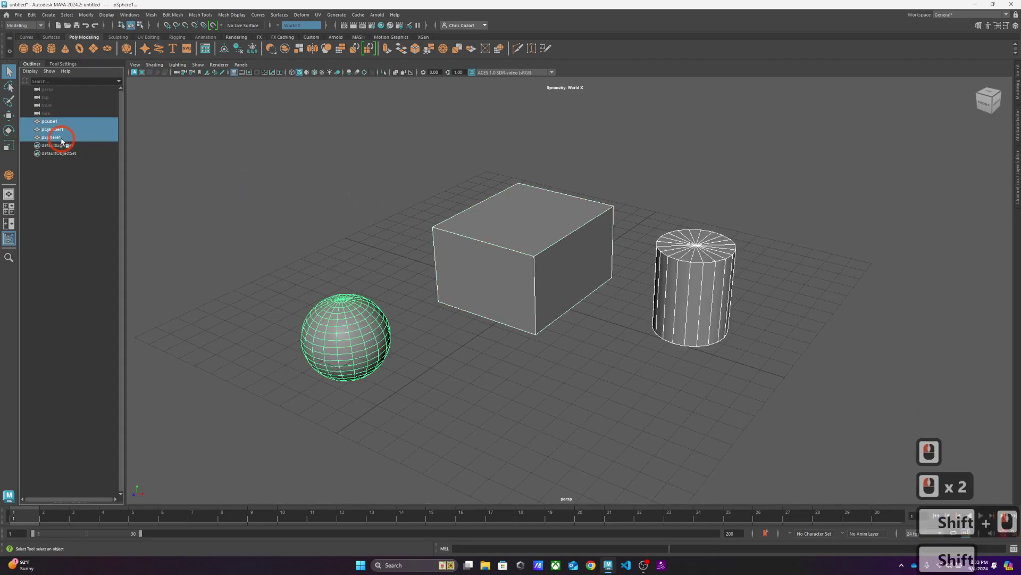
{"action": "key", "text": "Delete"}
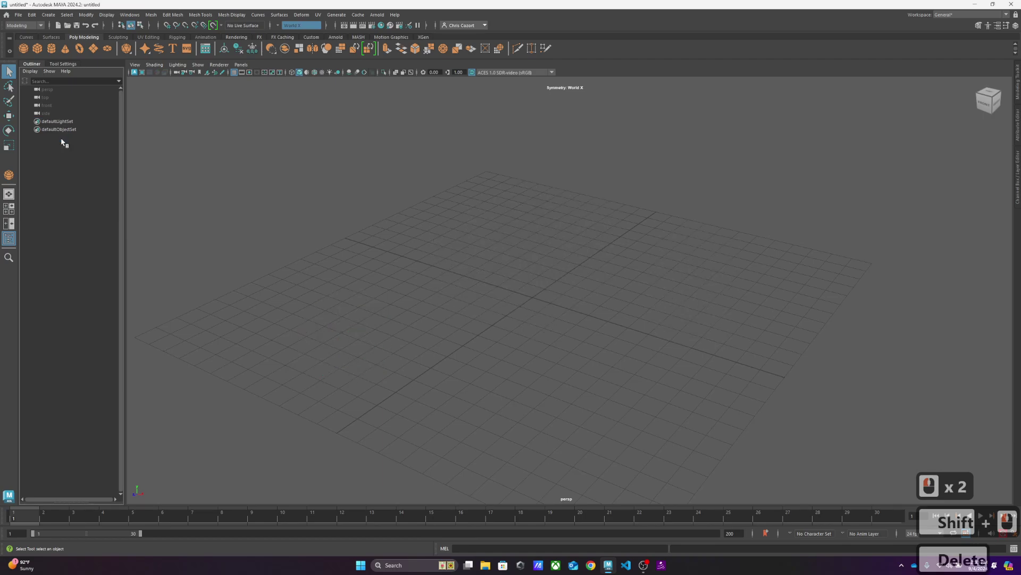
- Orbit the empty grid and bring up the polygon primitives marking menu in the viewport
{"action": "left_click_drag", "start_coordinate": [653, 268], "coordinate": [680, 287], "text": "alt"}
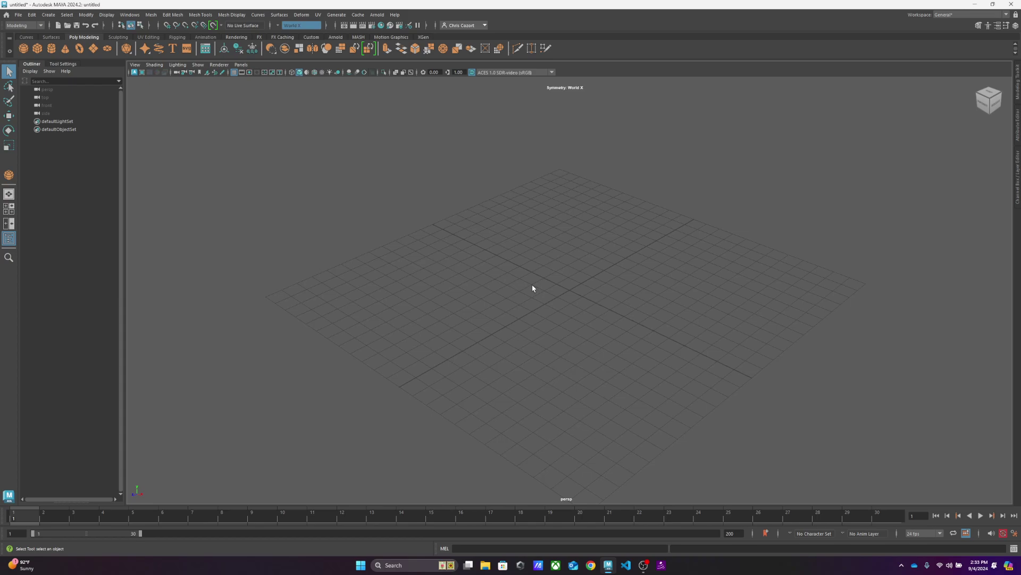
{"action": "right_click", "coordinate": [558, 296], "text": "shift"}
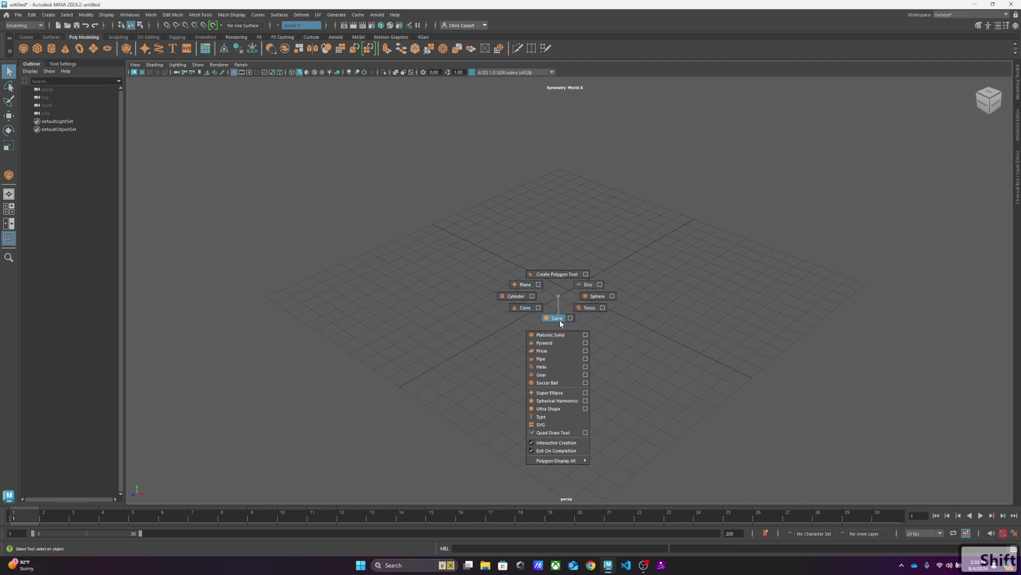
- Create a polygon cube by drawing its square base on the grid and pulling it up to height
{"action": "left_click", "coordinate": [557, 318]}
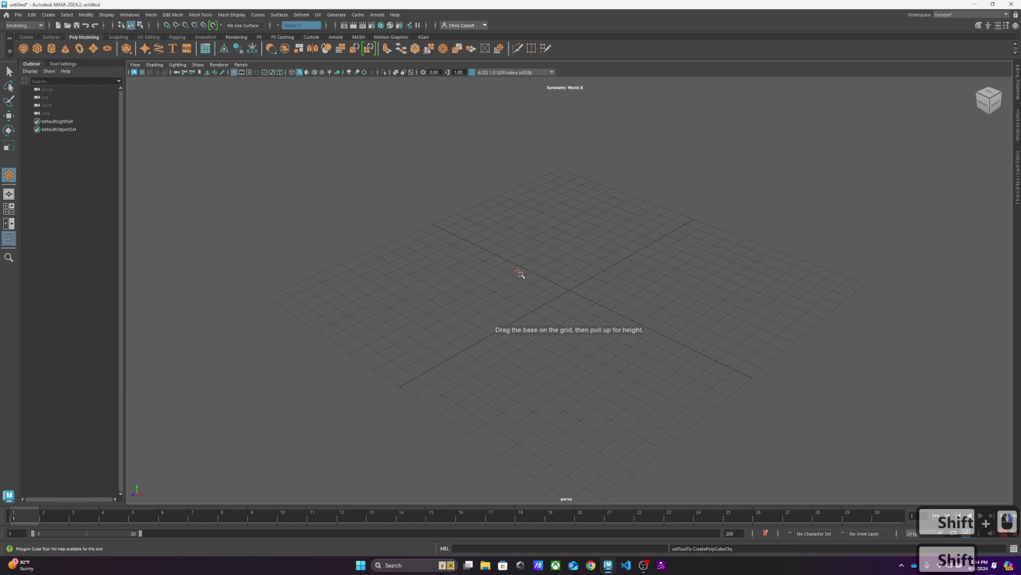
{"action": "left_click_drag", "start_coordinate": [518, 272], "coordinate": [509, 369], "text": "shift"}
{"action": "left_click_drag", "start_coordinate": [518, 324], "coordinate": [511, 228]}
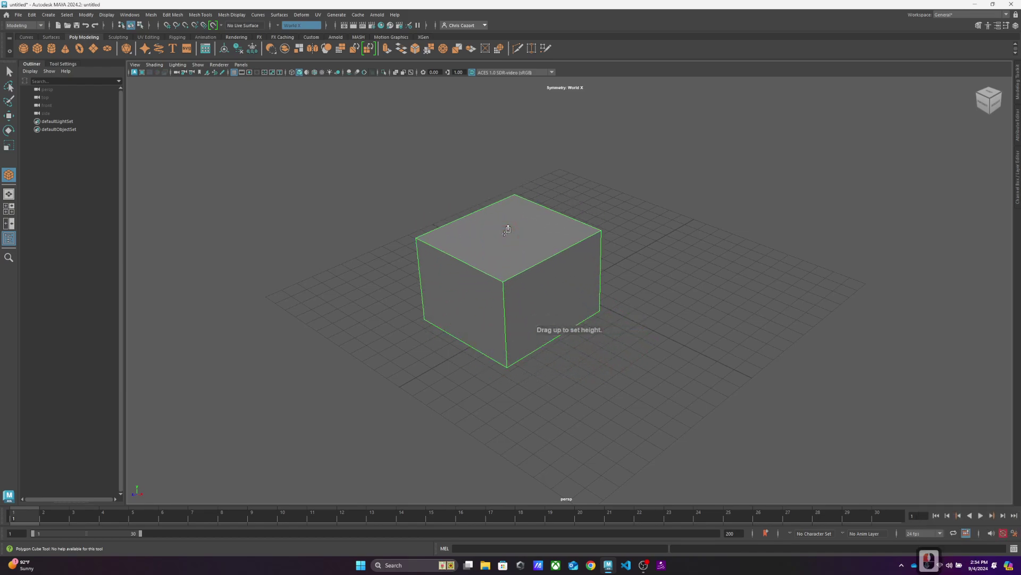
{"action": "scroll", "coordinate": [623, 296], "scroll_direction": "up", "scroll_amount": 2}
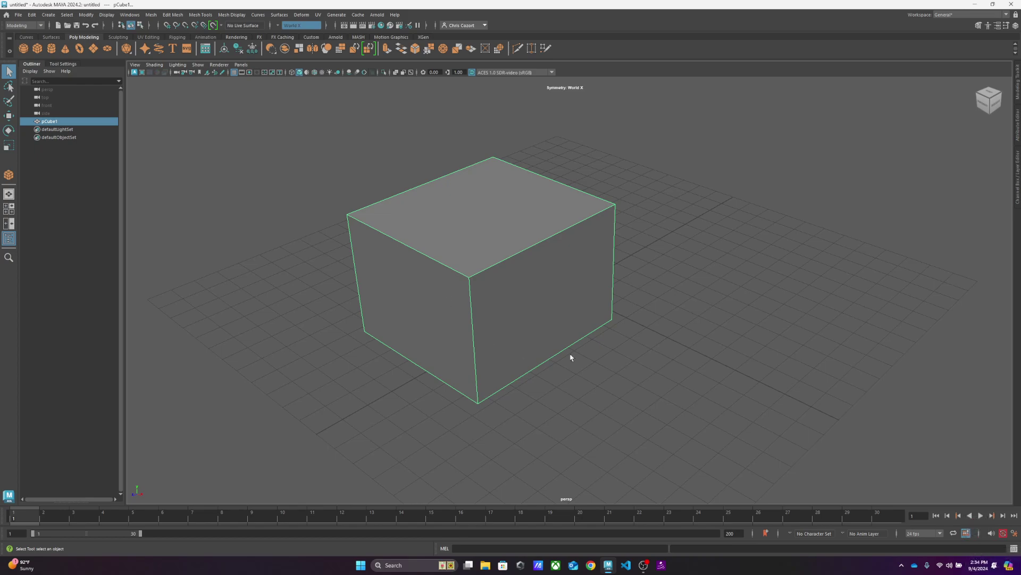
{"action": "left_click_drag", "start_coordinate": [569, 353], "coordinate": [673, 335], "text": "alt"}
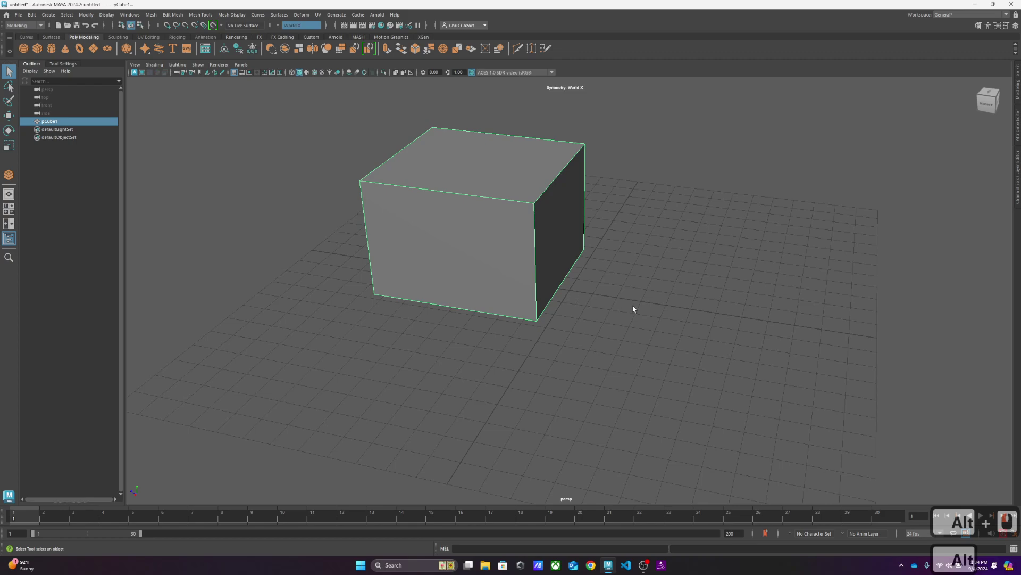
{"action": "left_click_drag", "start_coordinate": [633, 309], "coordinate": [548, 319], "text": "alt"}
{"action": "left_click_drag", "start_coordinate": [540, 365], "coordinate": [668, 305], "text": "alt"}
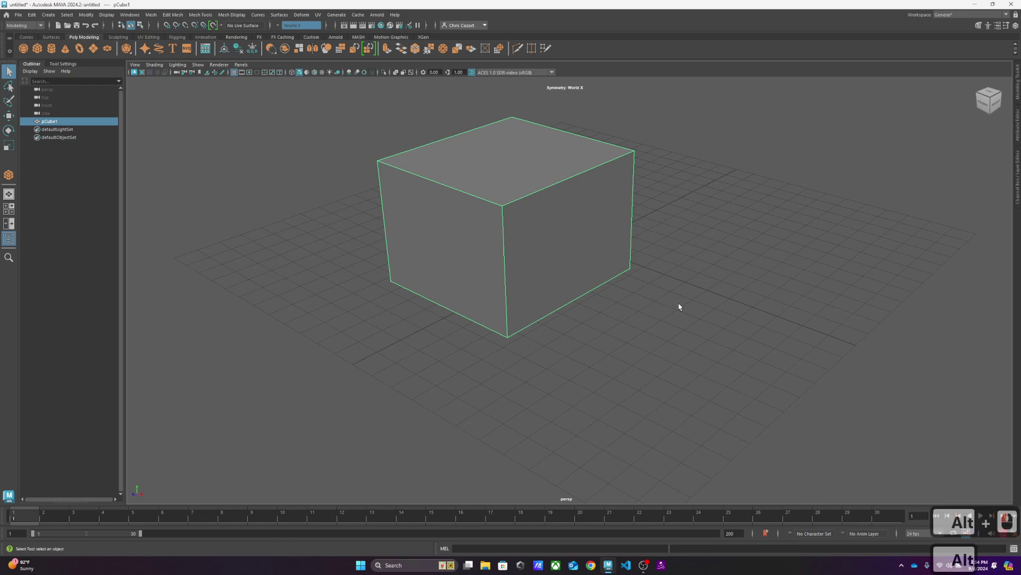
{"action": "key", "text": "space"}
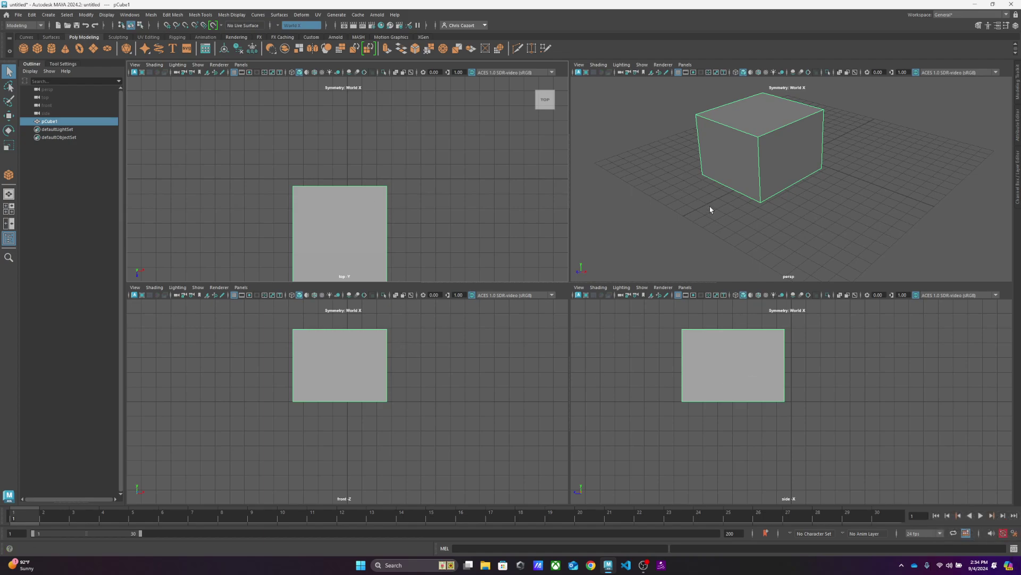
{"action": "left_click", "coordinate": [675, 200]}
{"action": "key", "text": "space"}
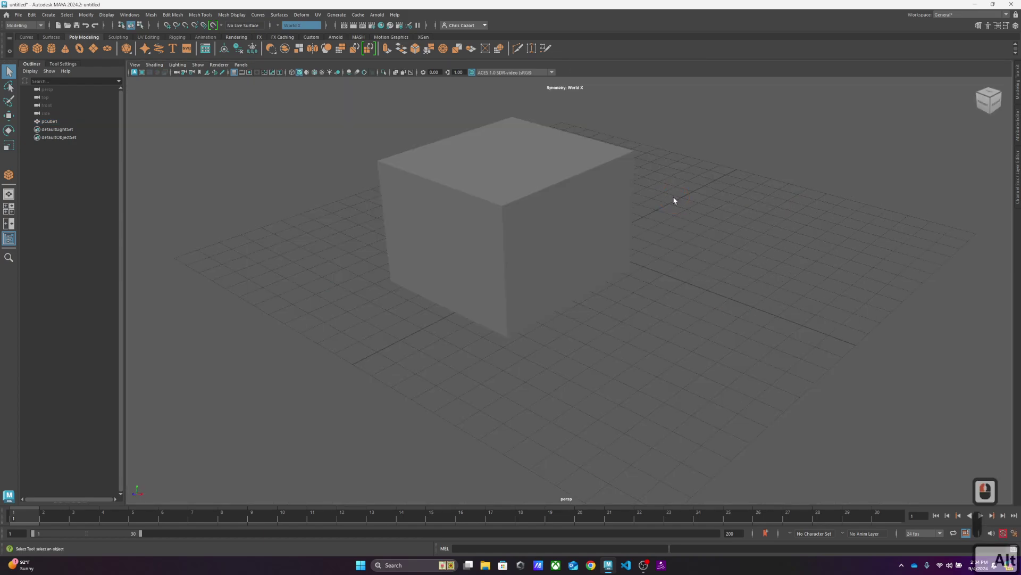
{"action": "left_click_drag", "start_coordinate": [674, 200], "coordinate": [673, 206], "text": "alt"}
{"action": "left_click", "coordinate": [512, 247]}
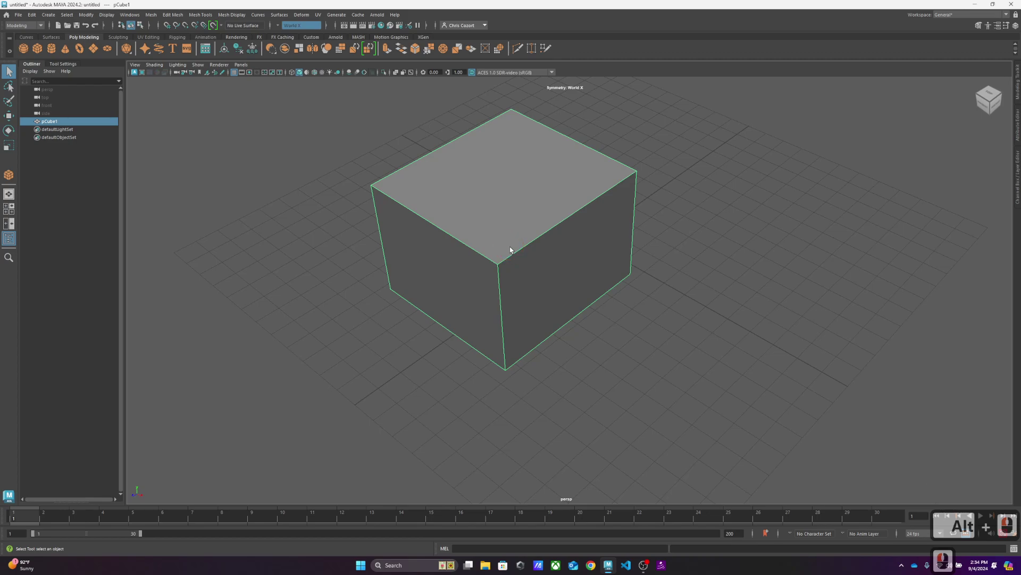
{"action": "key", "text": "q"}
{"action": "key", "text": "w"}
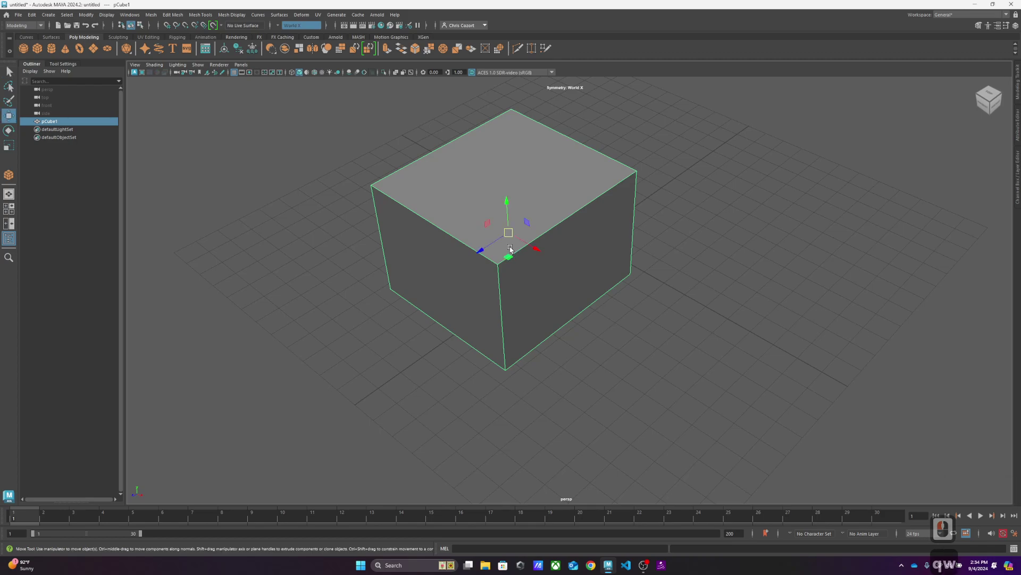
{"action": "key", "text": "e"}
{"action": "key", "text": "r"}
{"action": "key", "text": "q"}
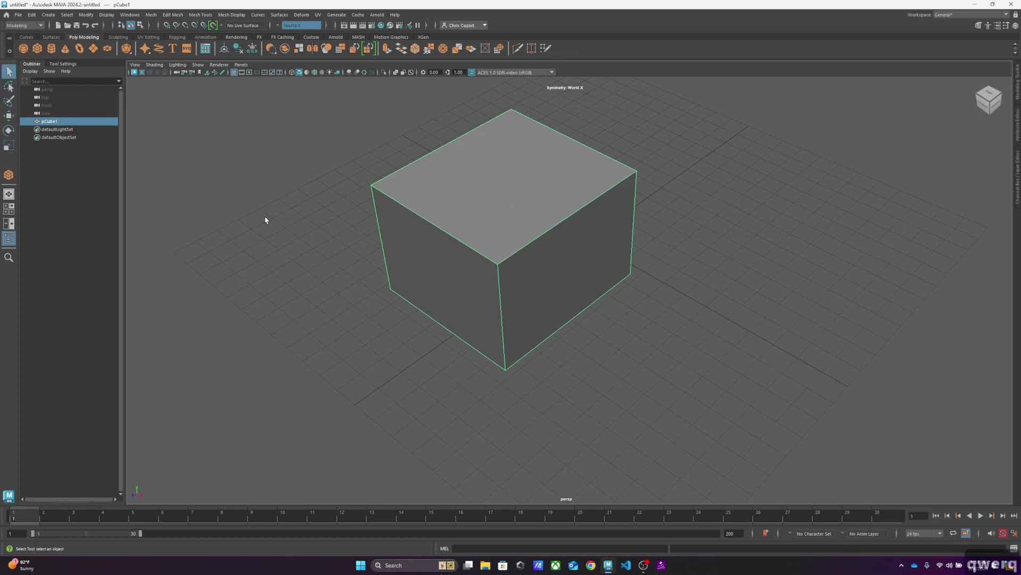
{"action": "key", "text": "w"}
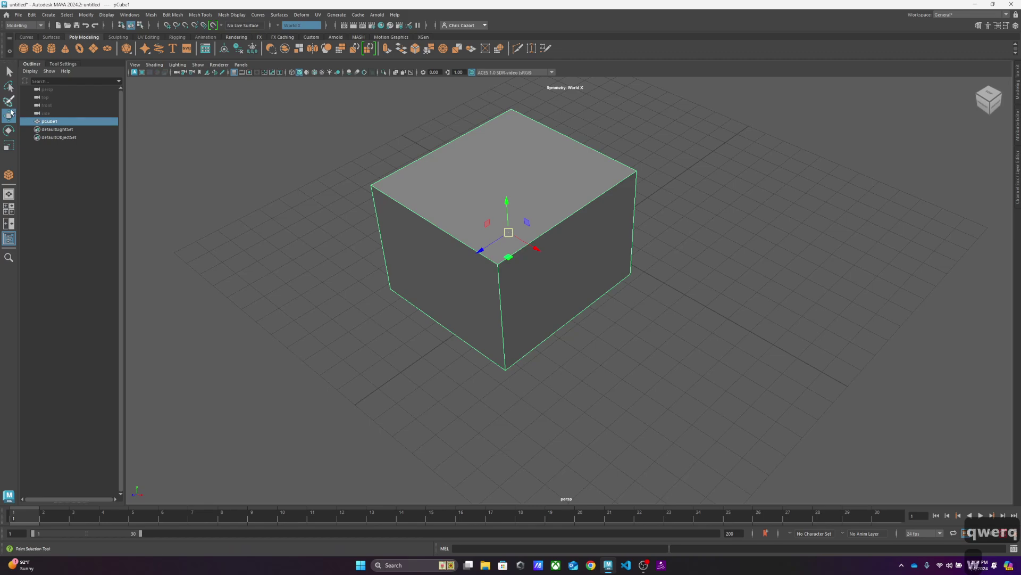
{"action": "left_click", "coordinate": [9, 131]}
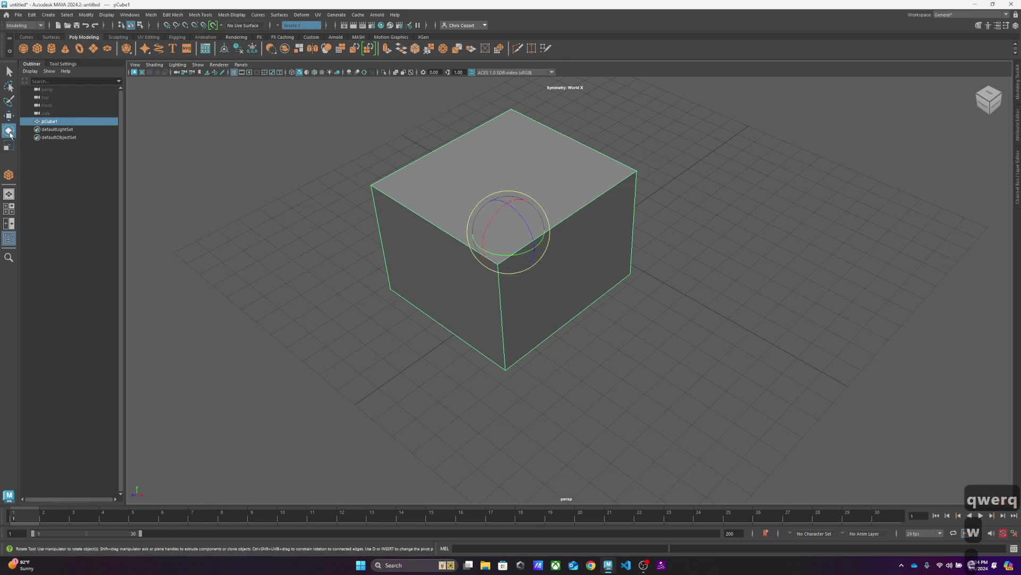
{"action": "key", "text": "r"}
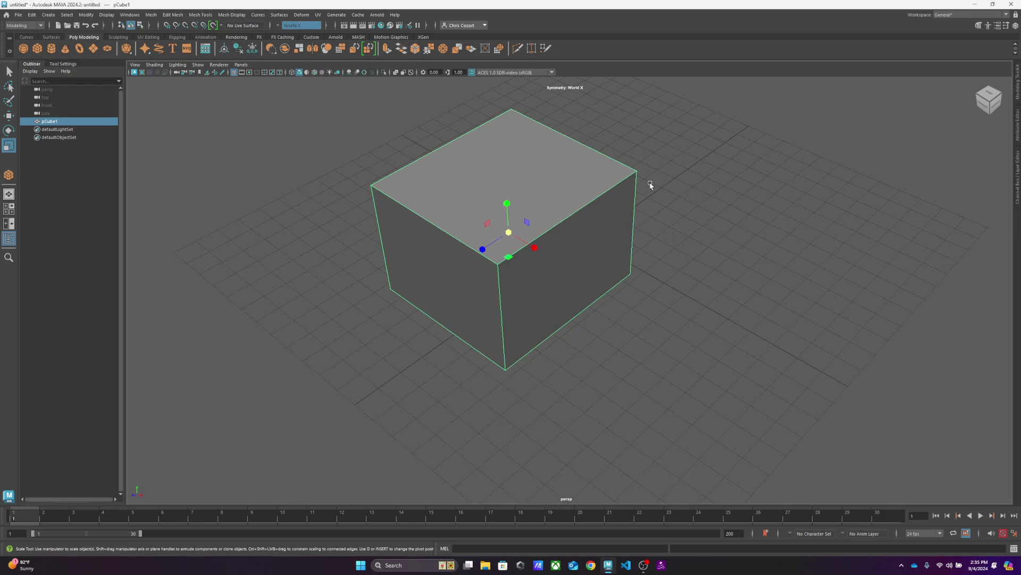
{"action": "key", "text": "w"}
{"action": "key", "text": "e"}
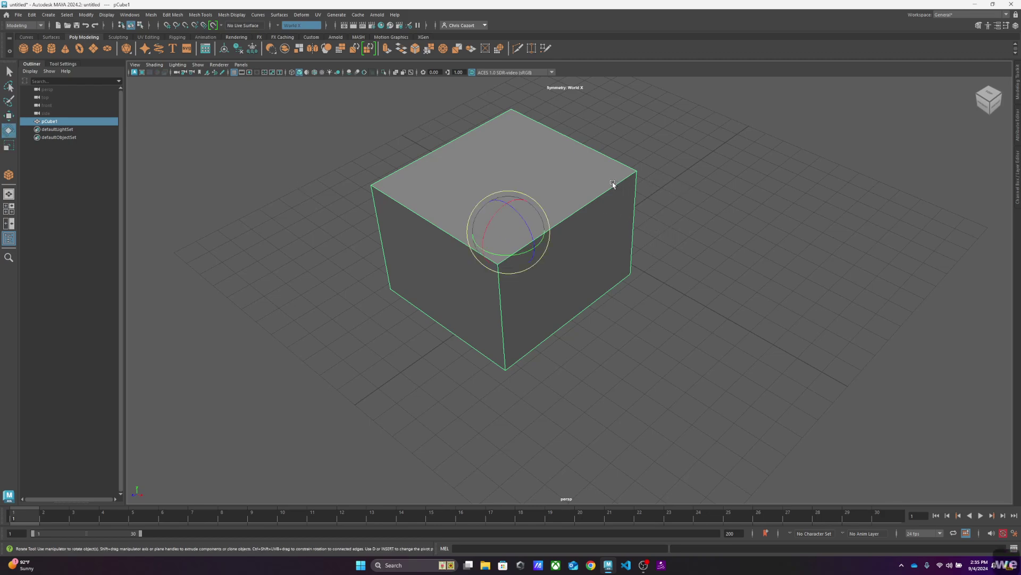
{"action": "key", "text": "r"}
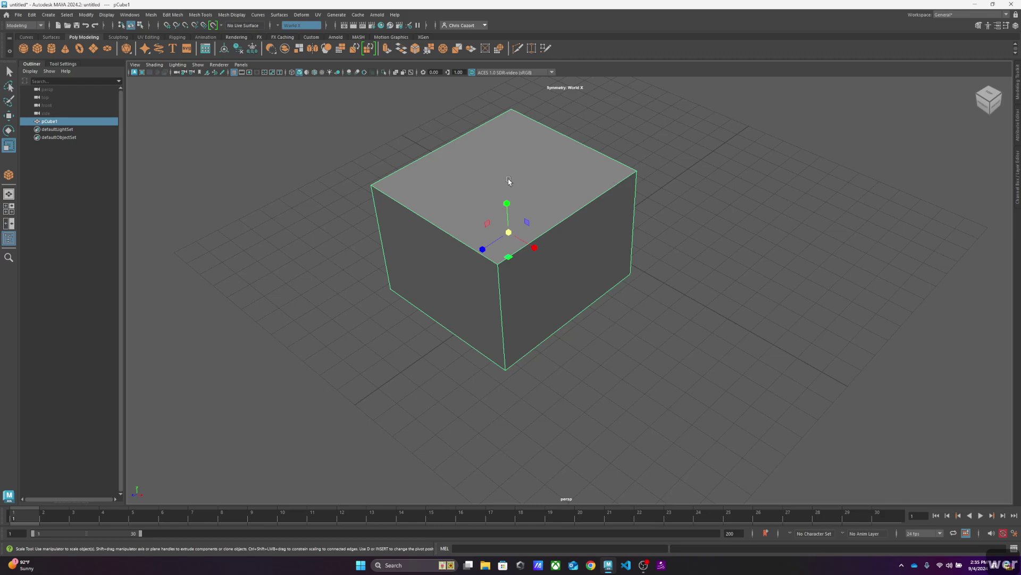
{"action": "key", "text": "w"}
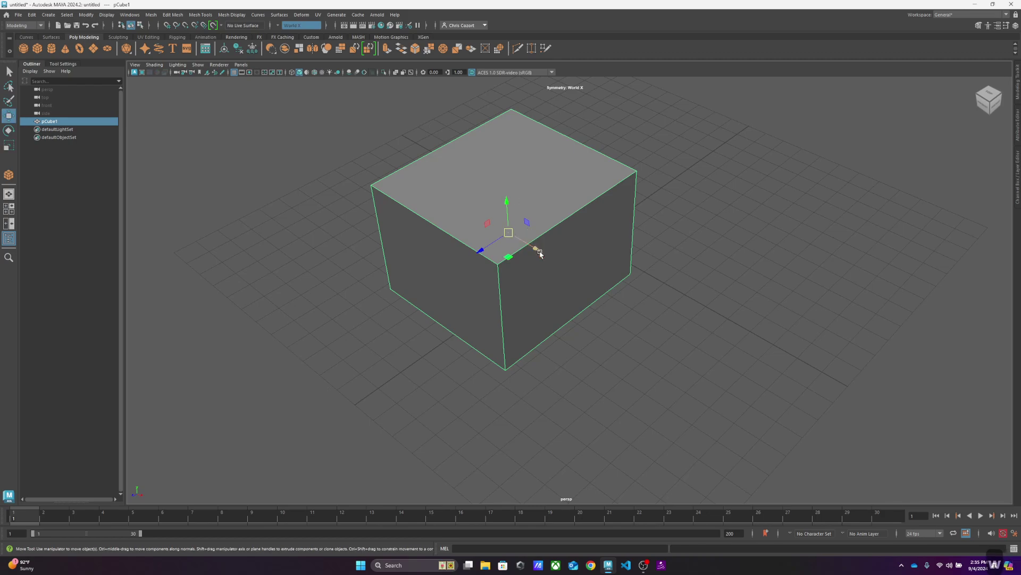
- Move the cube up-left, tilt it to about 79.3° X, -2.7° Y, 33.3° Z, and show its transform values
{"action": "left_click_drag", "start_coordinate": [536, 249], "coordinate": [453, 206]}
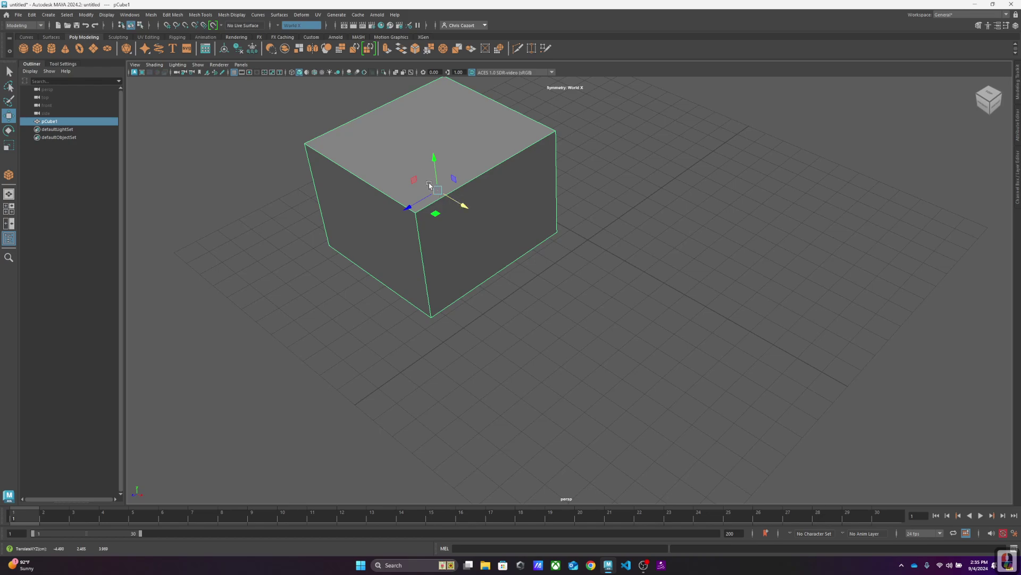
{"action": "key", "text": "e"}
{"action": "left_click_drag", "start_coordinate": [447, 172], "coordinate": [447, 213]}
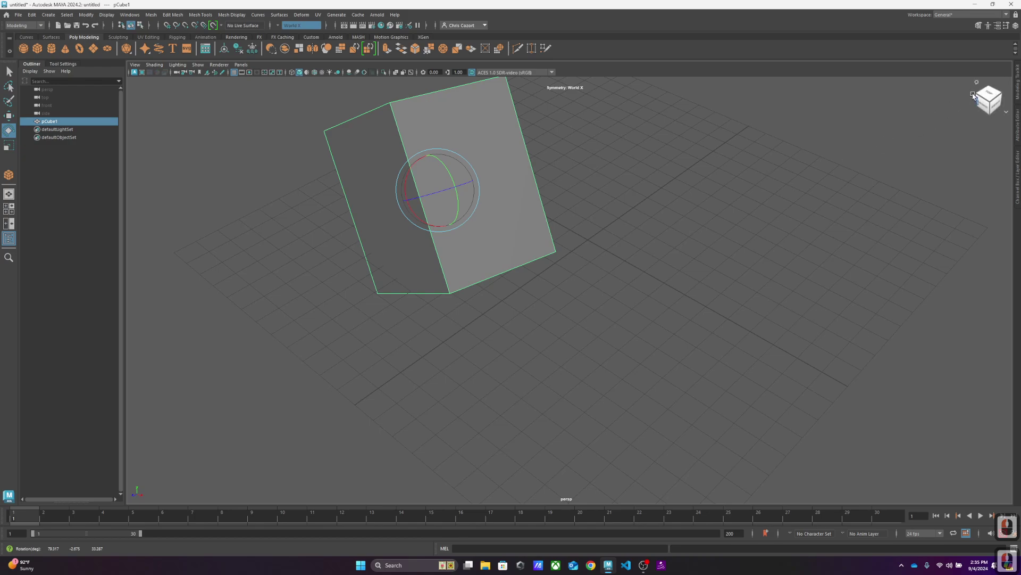
{"action": "left_click", "coordinate": [1015, 25]}
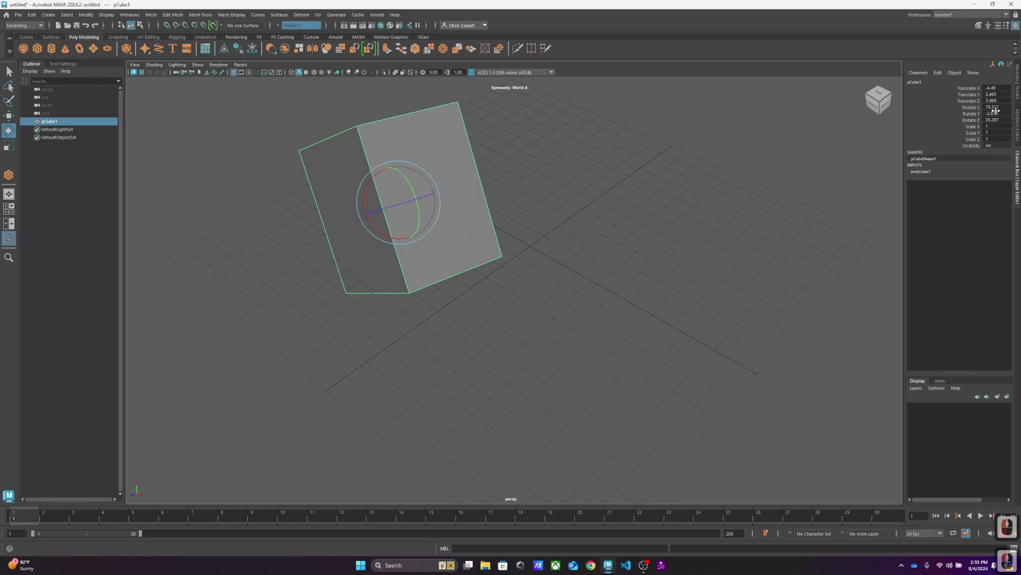
{"action": "left_click", "coordinate": [994, 87]}
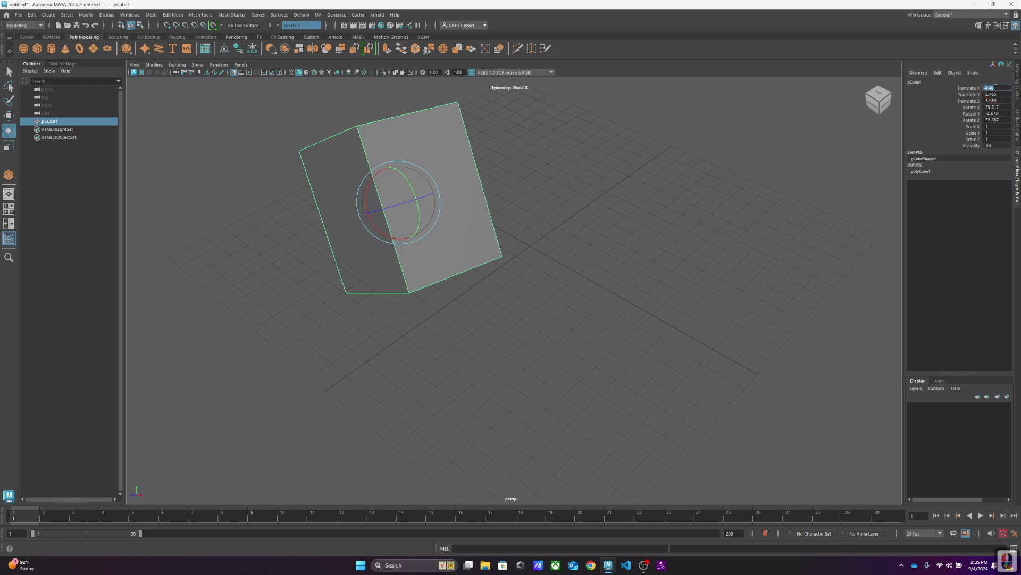
{"action": "type", "text": "0"}
{"action": "left_click", "coordinate": [995, 94]}
{"action": "type", "text": "0"}
{"action": "left_click", "coordinate": [995, 101]}
{"action": "type", "text": "0"}
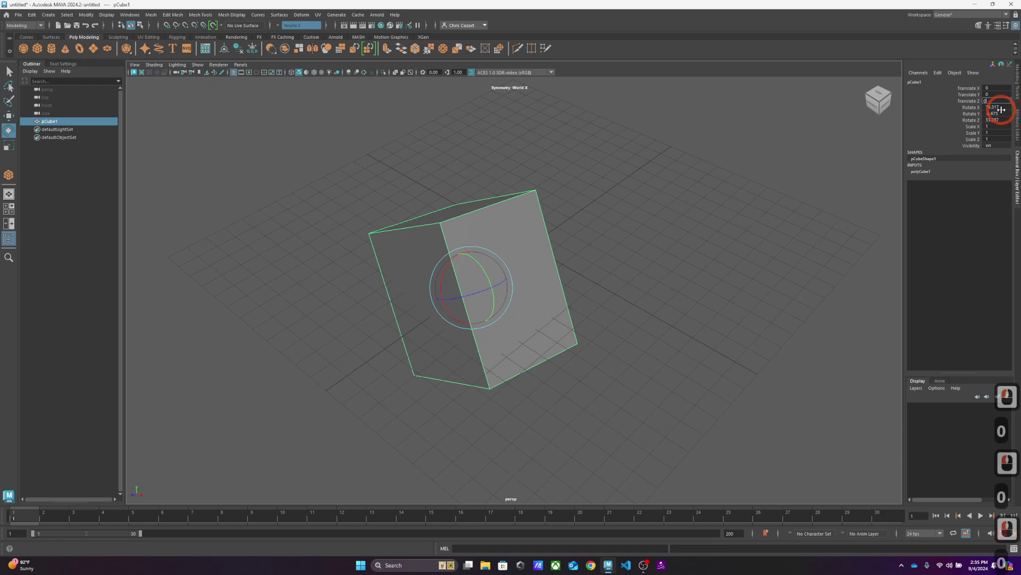
{"action": "left_click", "coordinate": [1000, 107]}
{"action": "type", "text": "0"}
{"action": "left_click", "coordinate": [1001, 114]}
{"action": "type", "text": "0"}
{"action": "left_click", "coordinate": [1001, 119]}
{"action": "type", "text": "0"}
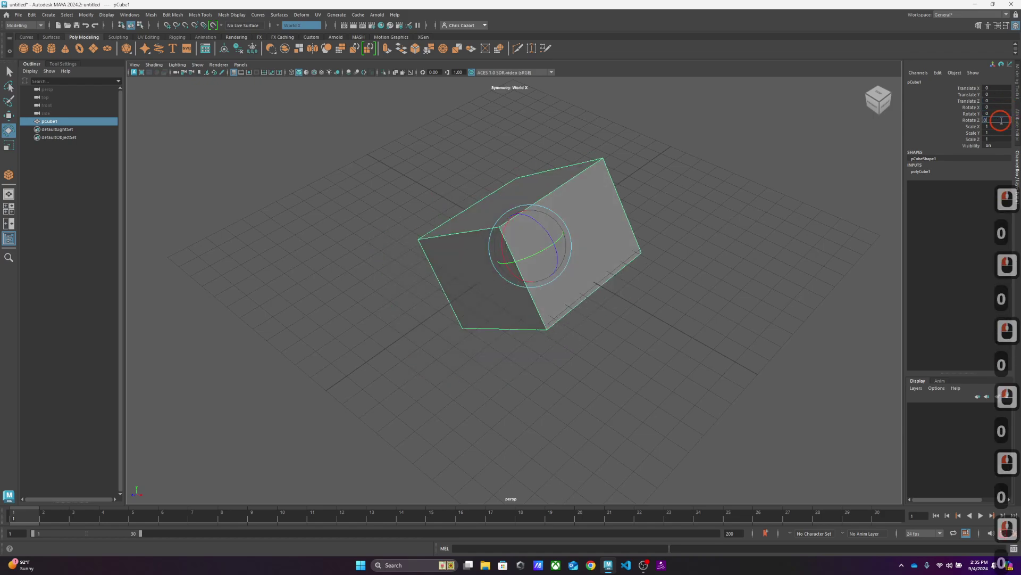
{"action": "key", "text": "Return"}
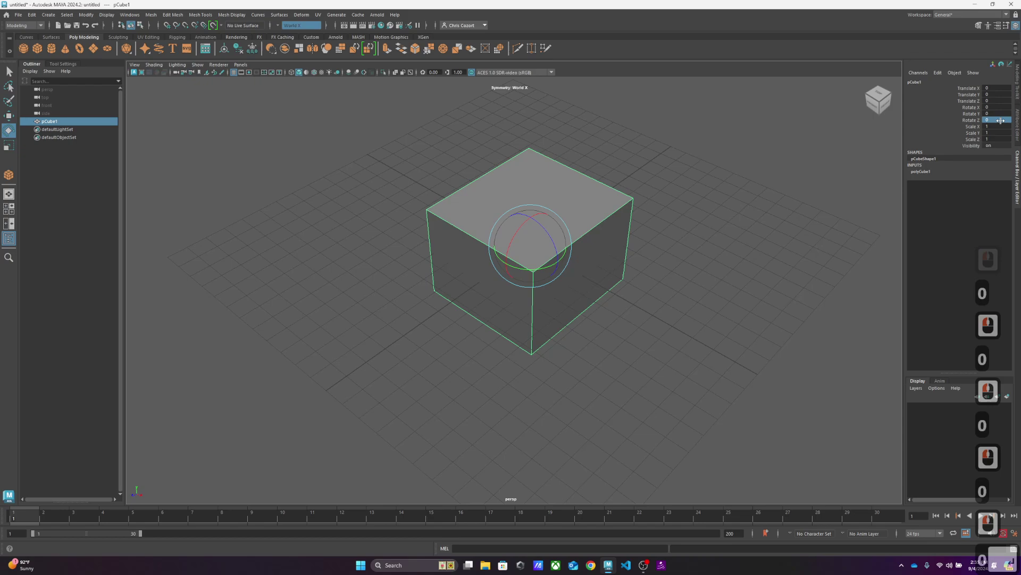
{"action": "left_click", "coordinate": [992, 129]}
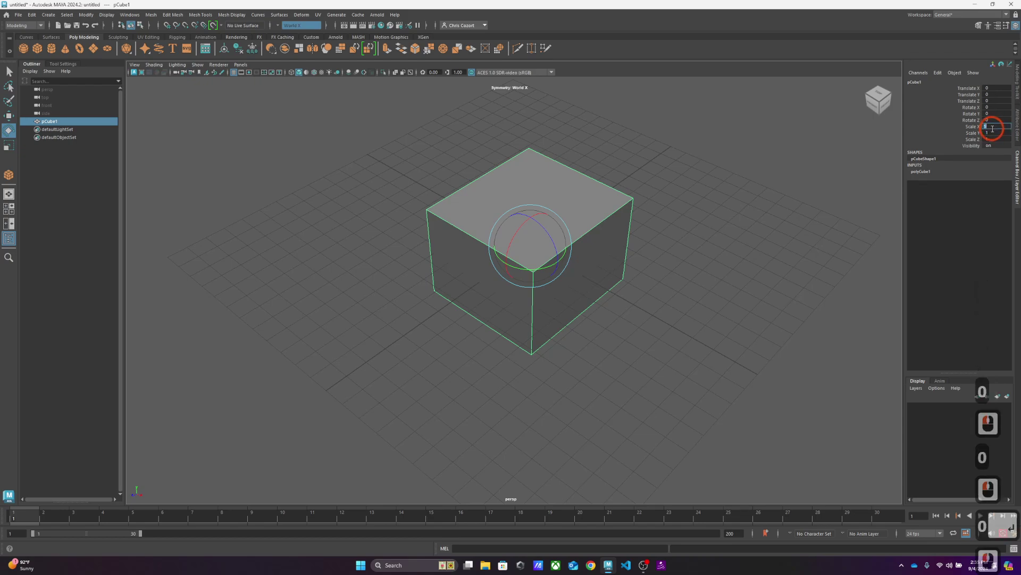
{"action": "left_click", "coordinate": [926, 120]}
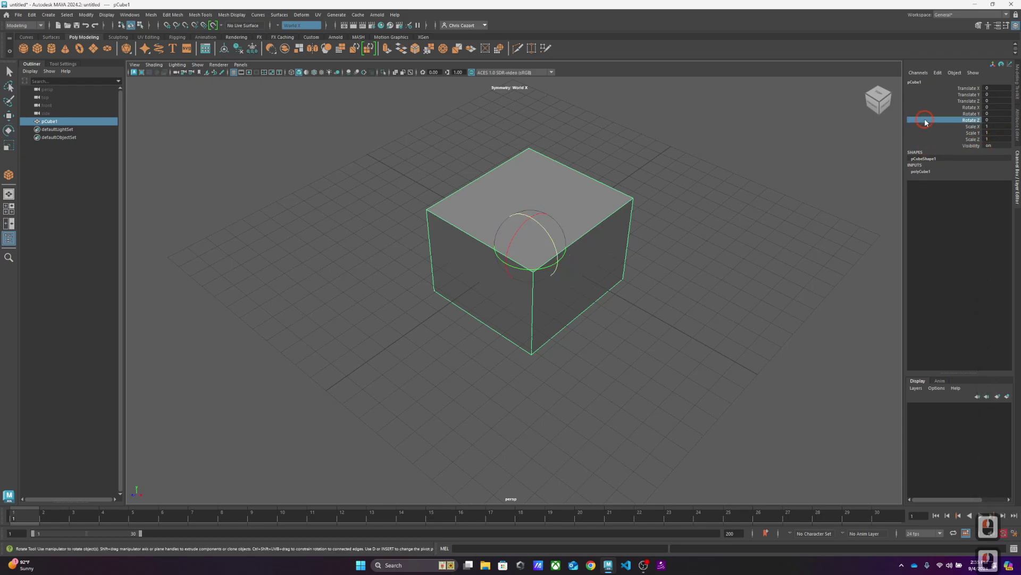
{"action": "left_click", "coordinate": [921, 182]}
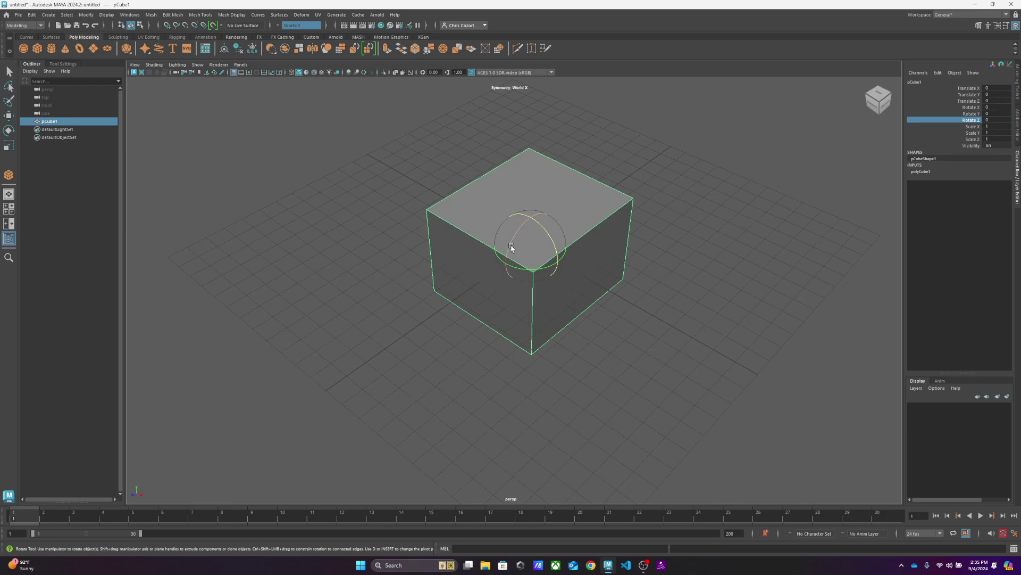
- Move the cube's pivot out to its right side and reselect the cube
{"action": "key", "text": "w"}
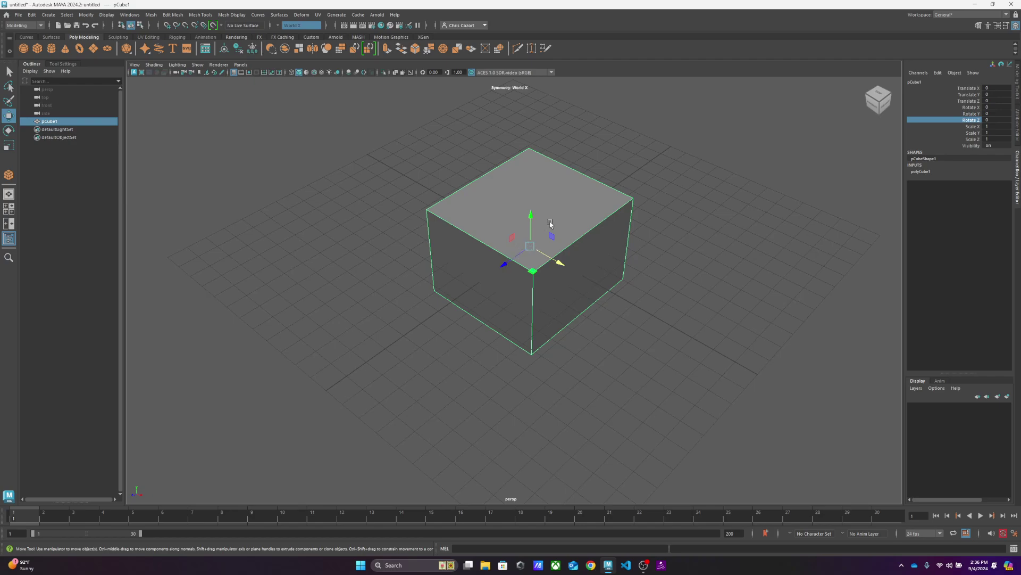
{"action": "key", "text": "d"}
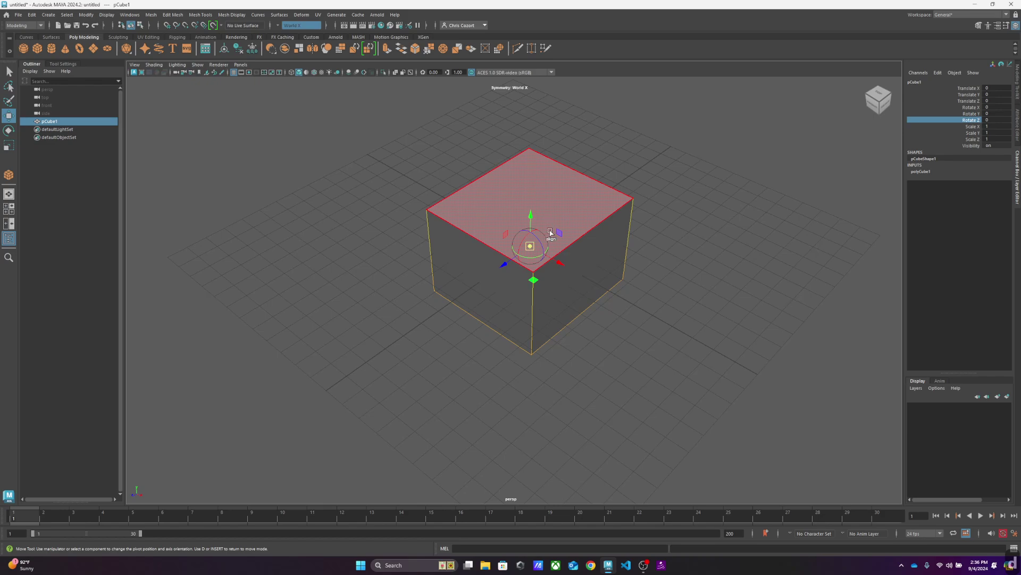
{"action": "left_click_drag", "start_coordinate": [560, 262], "coordinate": [686, 301]}
{"action": "left_click", "coordinate": [697, 276]}
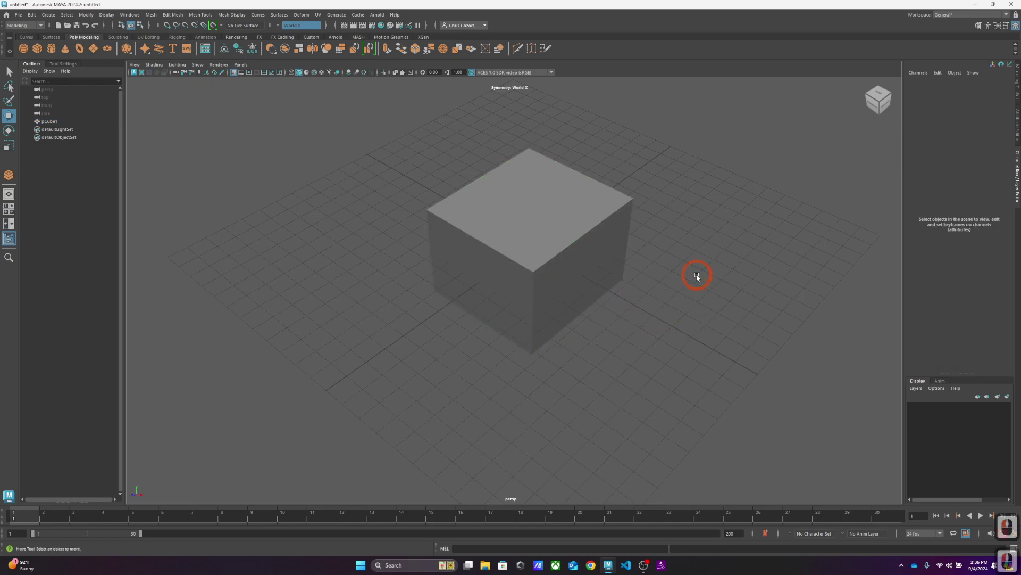
{"action": "left_click", "coordinate": [577, 241]}
{"action": "left_click", "coordinate": [590, 252]}
- Test rotating and scaling the cube around the offset pivot, undoing each change
{"action": "key", "text": "e"}
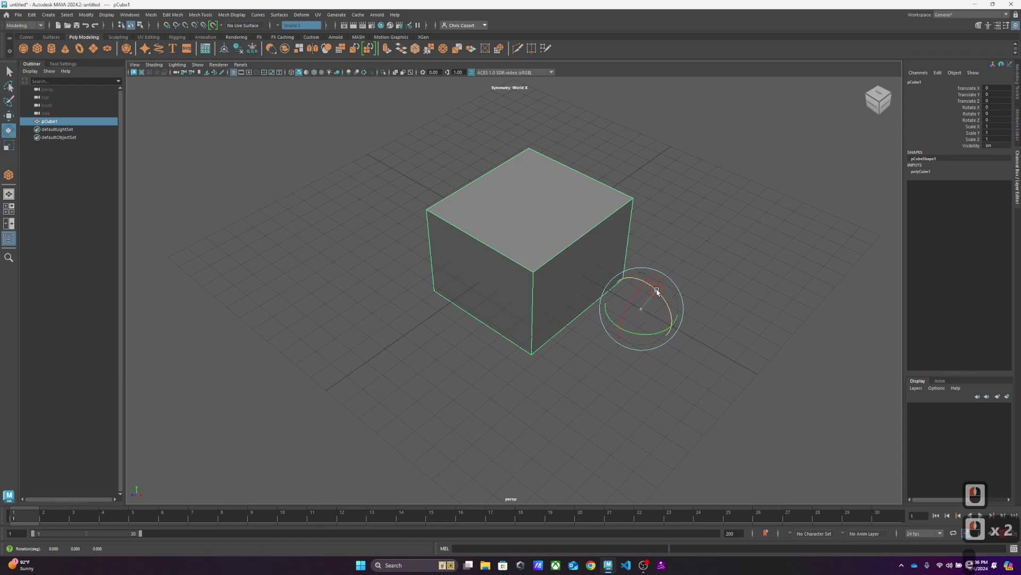
{"action": "left_click_drag", "start_coordinate": [657, 291], "coordinate": [638, 308]}
{"action": "key", "text": "w"}
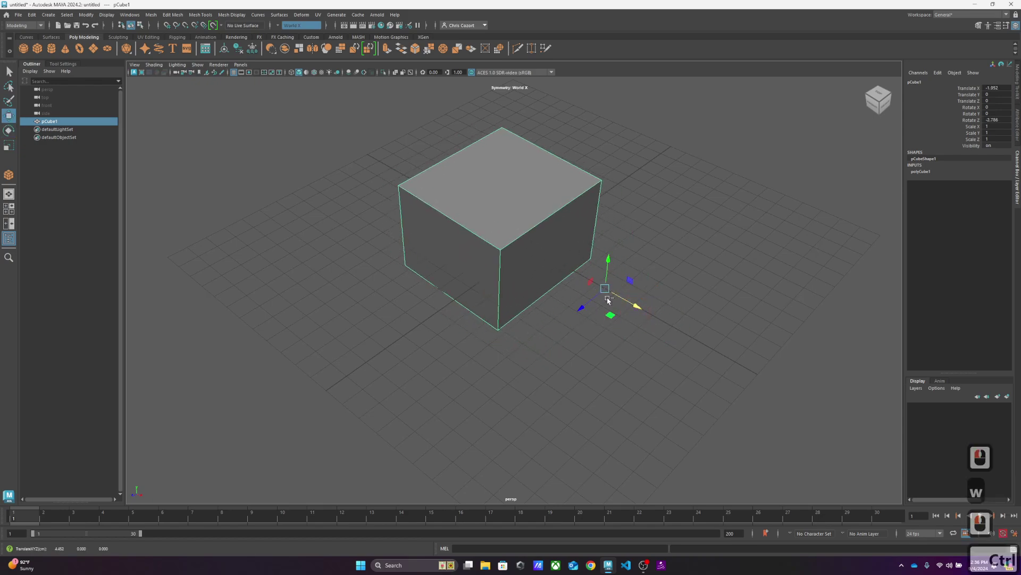
{"action": "key", "text": "ctrl+z"}
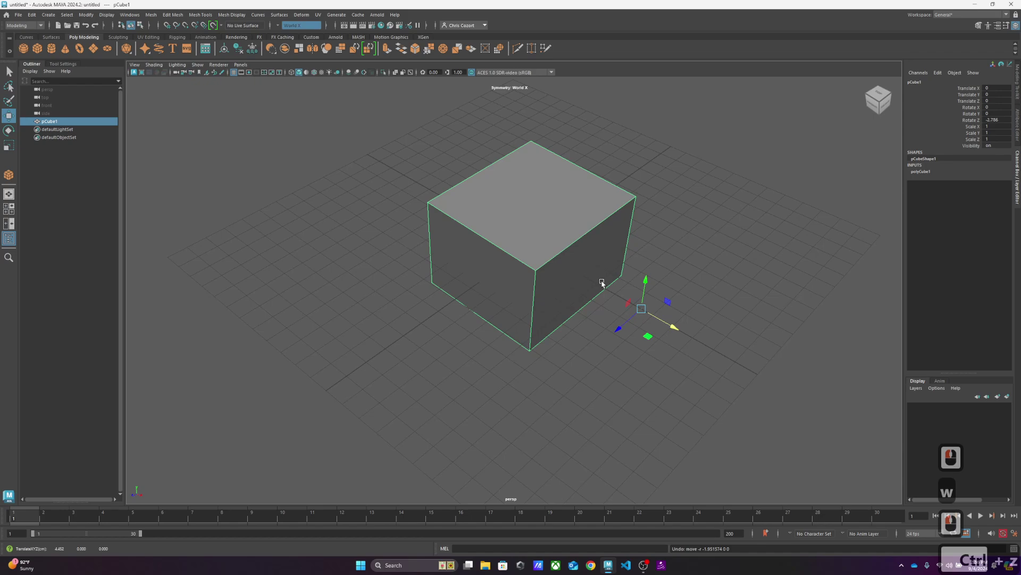
{"action": "key", "text": "r"}
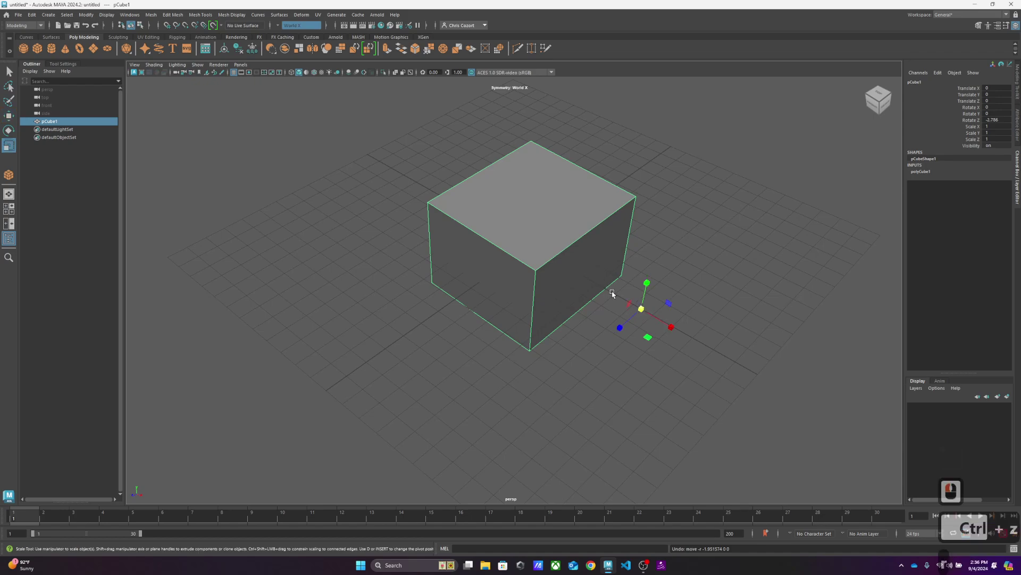
{"action": "left_click_drag", "start_coordinate": [641, 308], "coordinate": [691, 339]}
{"action": "key", "text": "ctrl+z"}
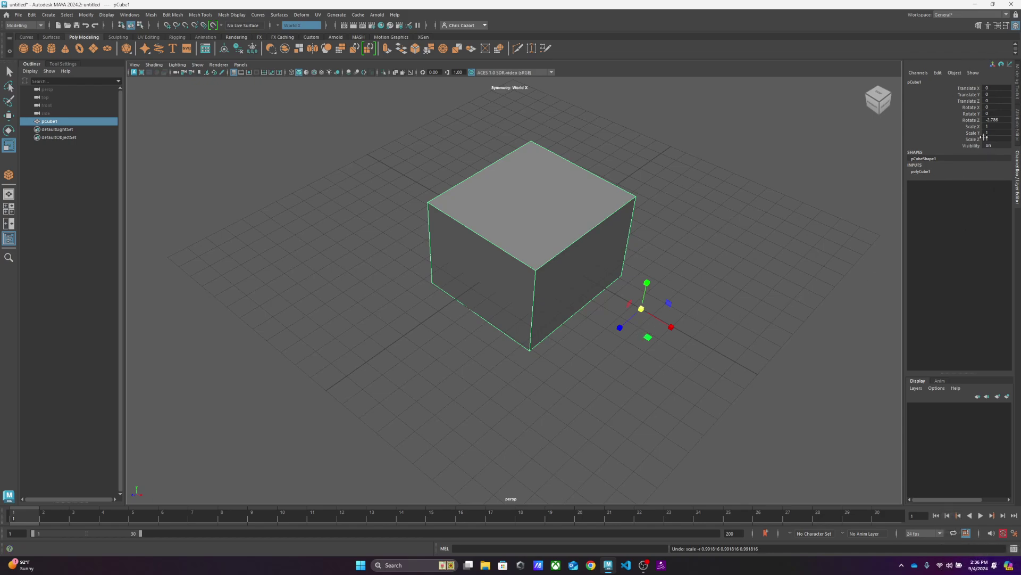
- Set Rotate Z to 0 so the cube stands upright on the grid
{"action": "type", "text": "0"}
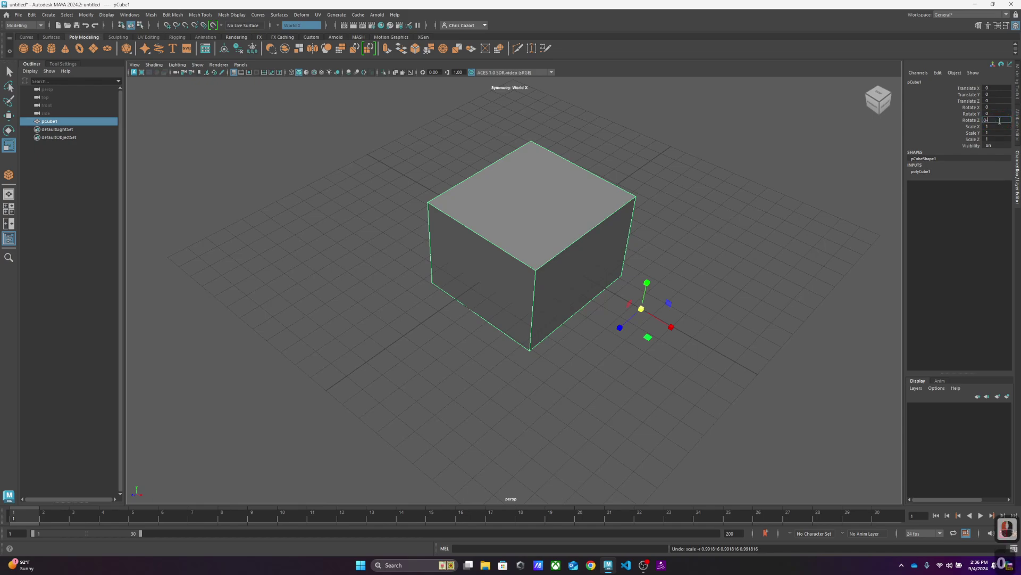
{"action": "key", "text": "Return"}
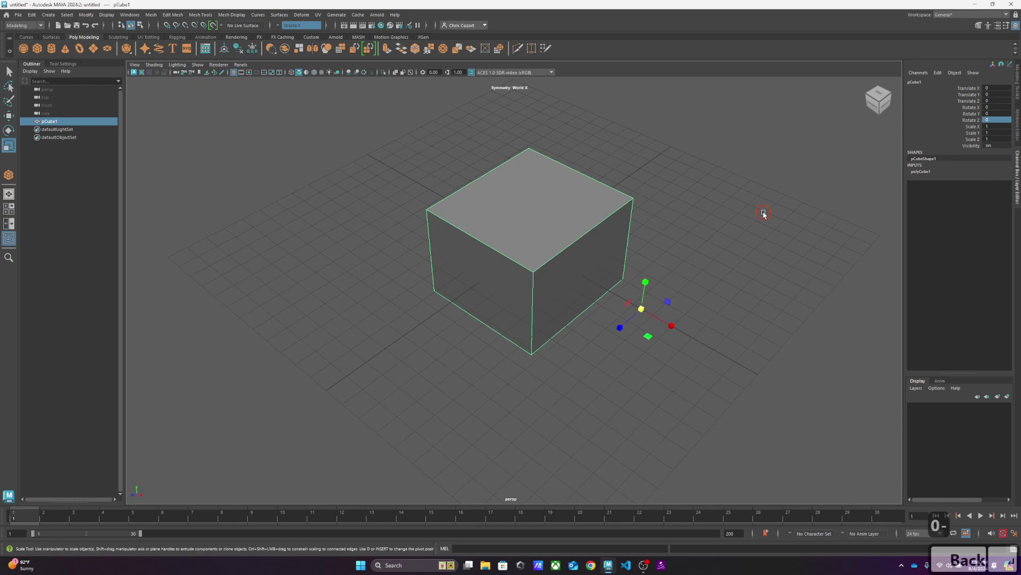
{"action": "left_click", "coordinate": [577, 222]}
{"action": "left_click", "coordinate": [757, 310]}
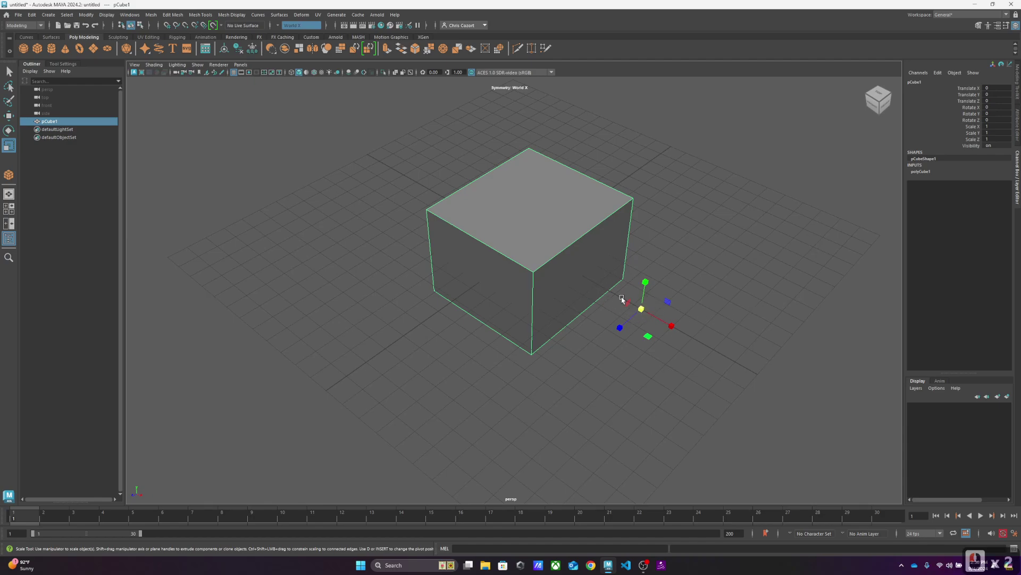
{"action": "key", "text": "w"}
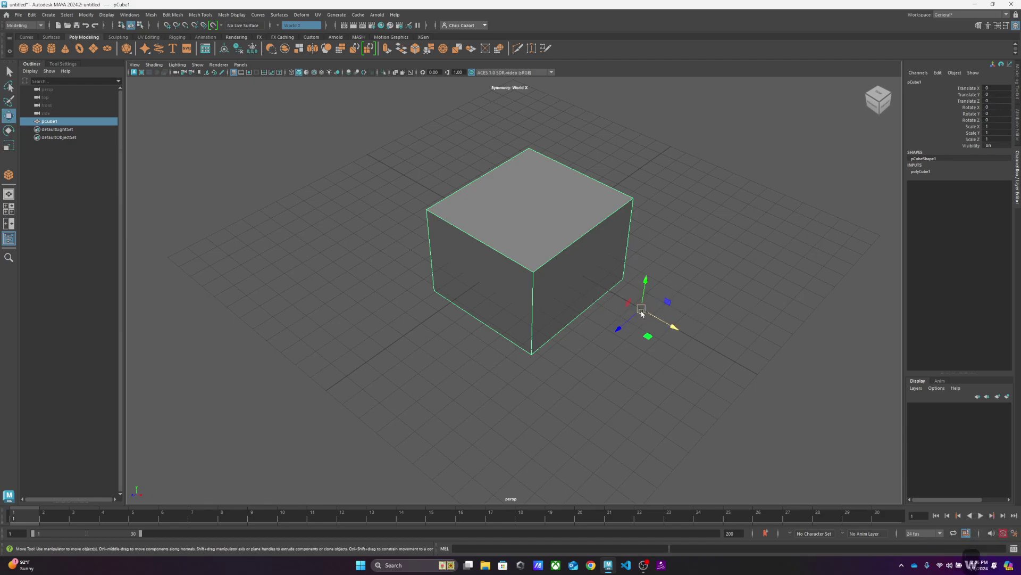
{"action": "mouse_move", "coordinate": [565, 351]}
{"action": "left_mouse_down", "text": "alt"}
{"action": "mouse_move", "coordinate": [604, 342]}
{"action": "mouse_move", "coordinate": [545, 353]}
{"action": "mouse_move", "coordinate": [564, 349]}
{"action": "left_mouse_up", "text": "alt"}
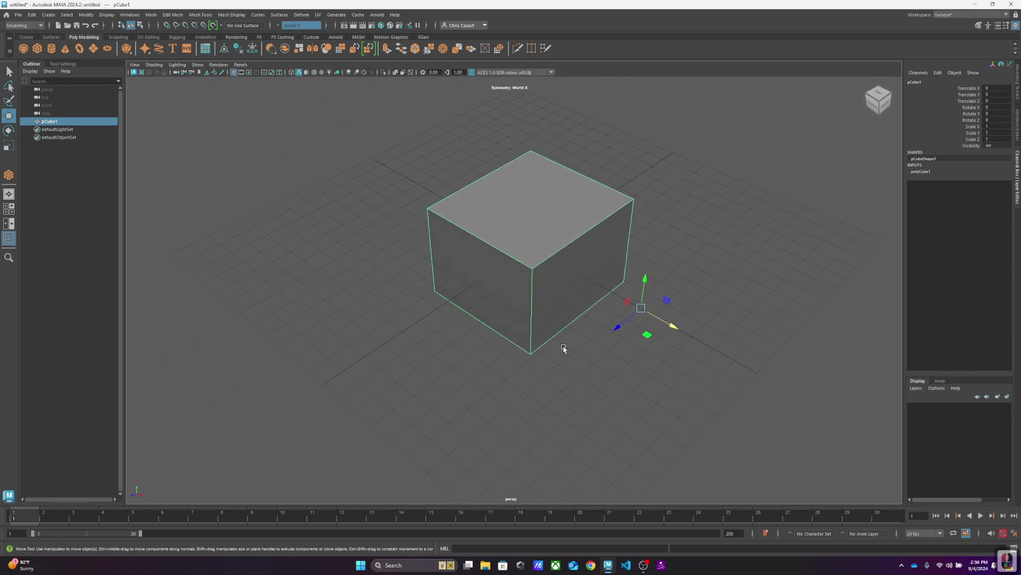
{"action": "scroll", "coordinate": [542, 383], "scroll_direction": "up", "scroll_amount": 3}
{"action": "scroll", "coordinate": [543, 383], "scroll_direction": "down", "scroll_amount": 3}
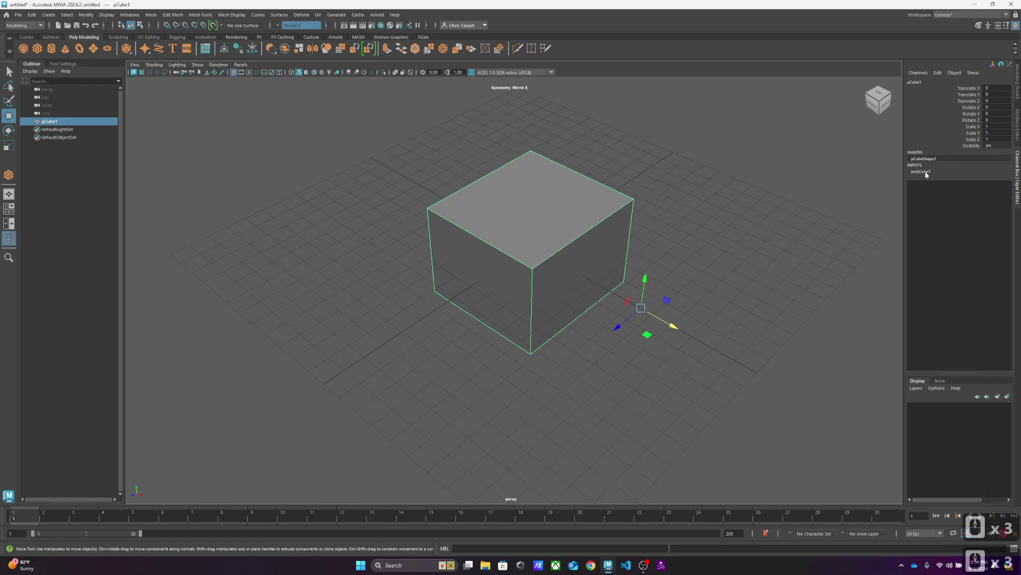
{"action": "left_click", "coordinate": [718, 228]}
{"action": "key", "text": "ctrl+z"}
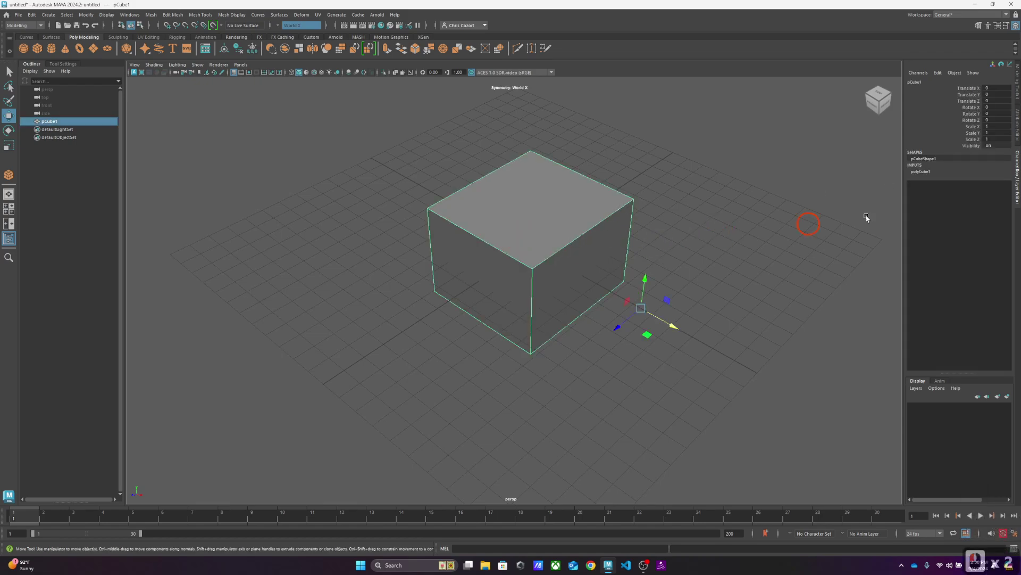
- Recentre the cube's pivot with Center Pivot, testing an offset pivot once more
{"action": "left_click", "coordinate": [224, 50]}
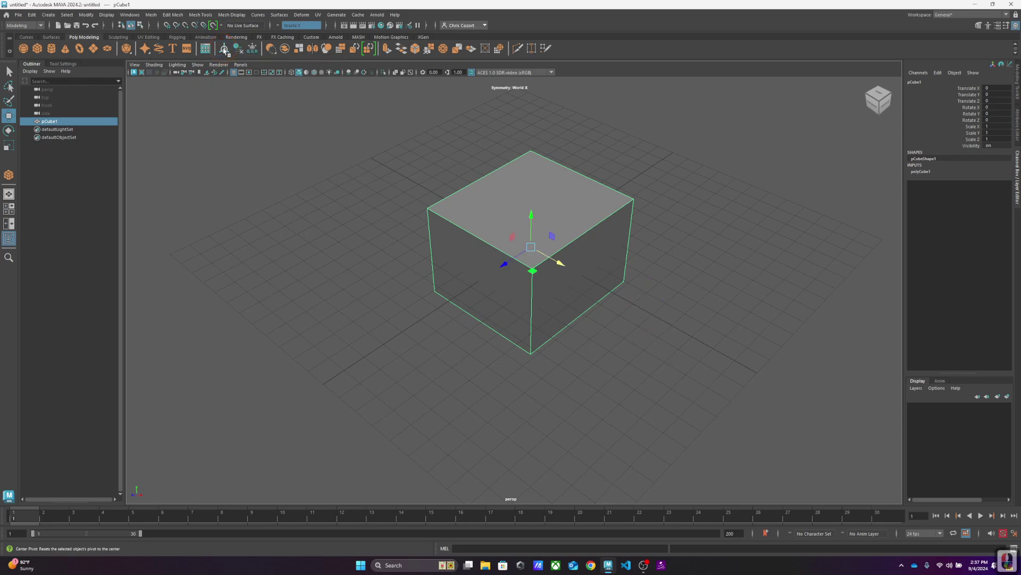
{"action": "left_click_drag", "start_coordinate": [576, 251], "coordinate": [660, 280], "text": "alt"}
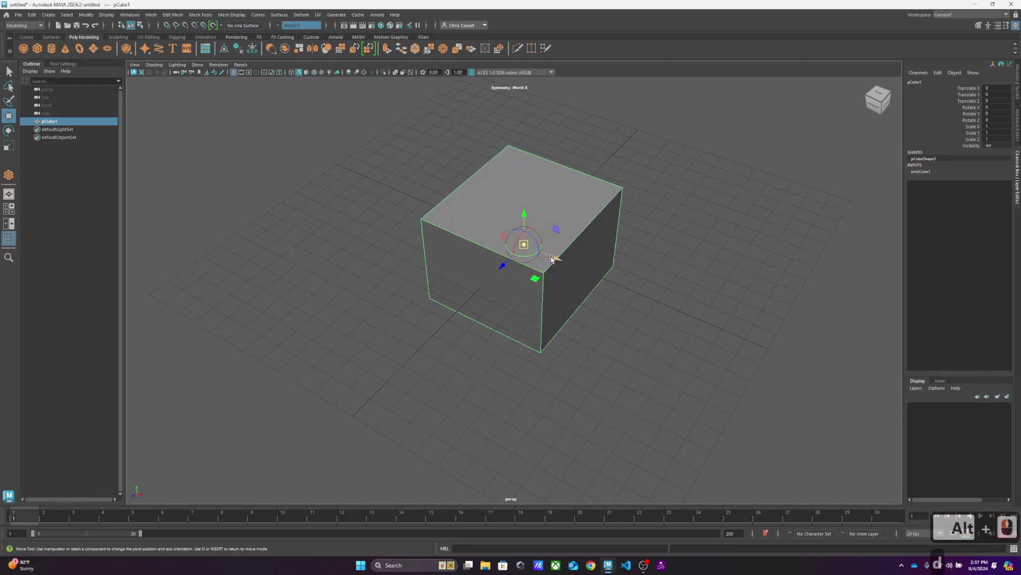
{"action": "key", "text": "d"}
{"action": "left_click_drag", "start_coordinate": [548, 257], "coordinate": [716, 319]}
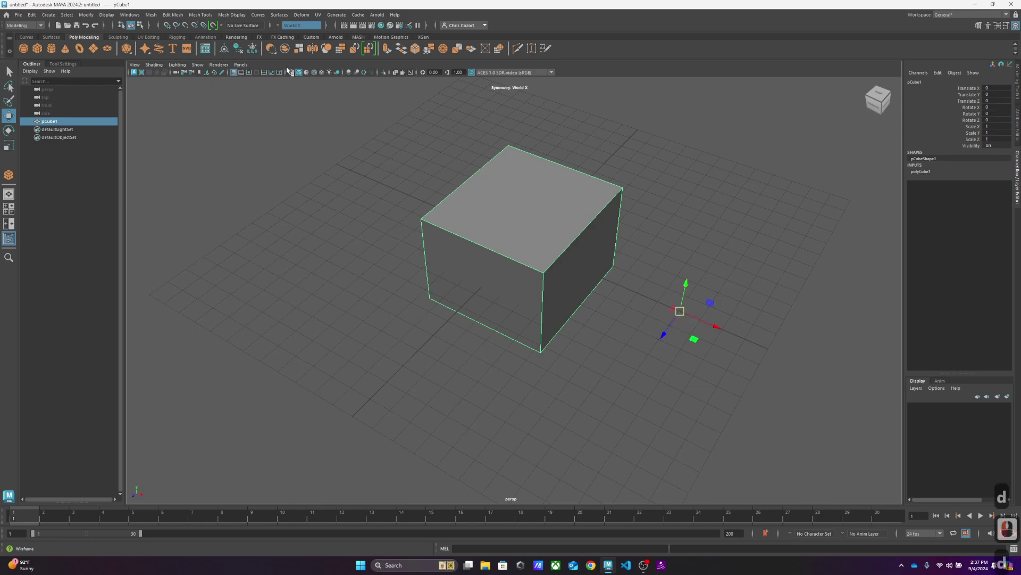
{"action": "left_click", "coordinate": [225, 48]}
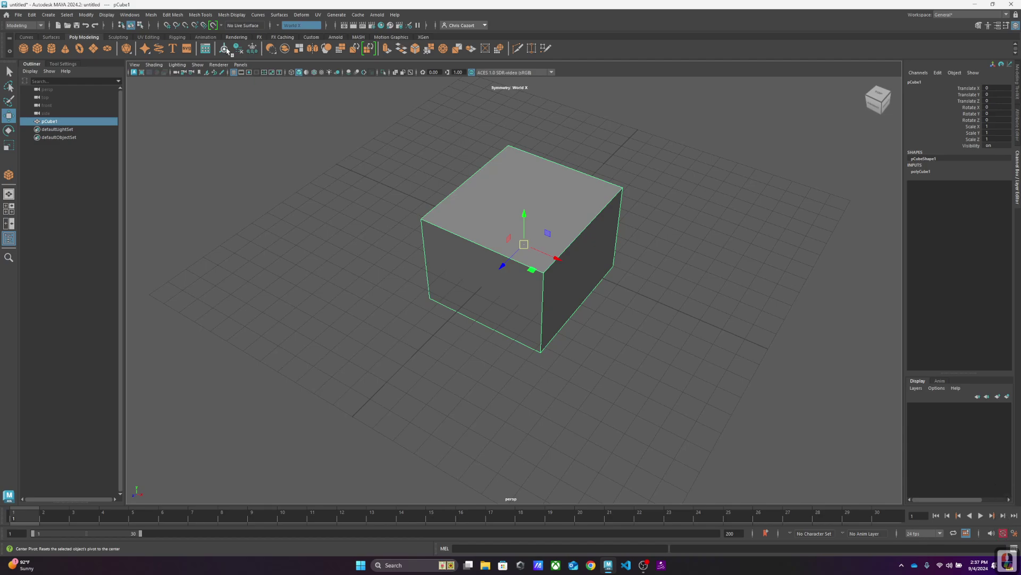
- Turn on X-ray shading and orbit to a front-on view of the cube
{"action": "middle_click_drag", "start_coordinate": [686, 225], "coordinate": [662, 270], "text": "alt"}
{"action": "left_click_drag", "start_coordinate": [662, 270], "coordinate": [633, 270], "text": "alt"}
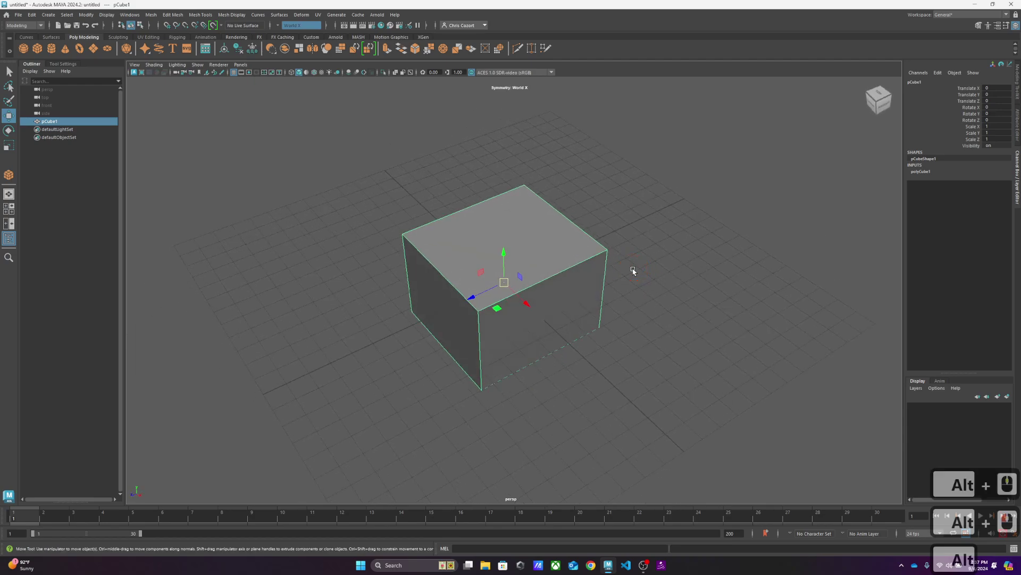
{"action": "scroll", "coordinate": [639, 276], "scroll_direction": "up", "scroll_amount": 1}
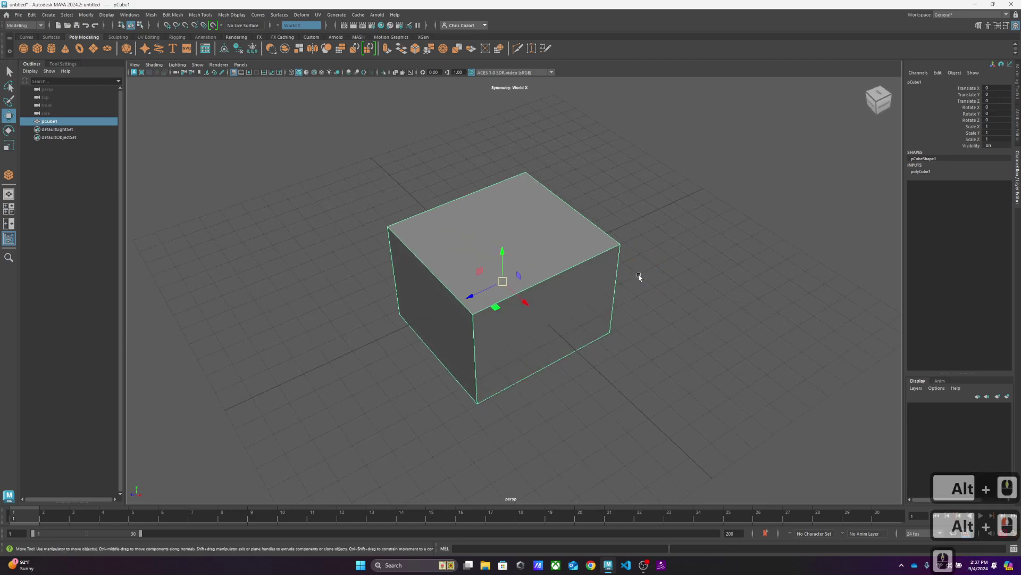
{"action": "key", "text": "alt+x"}
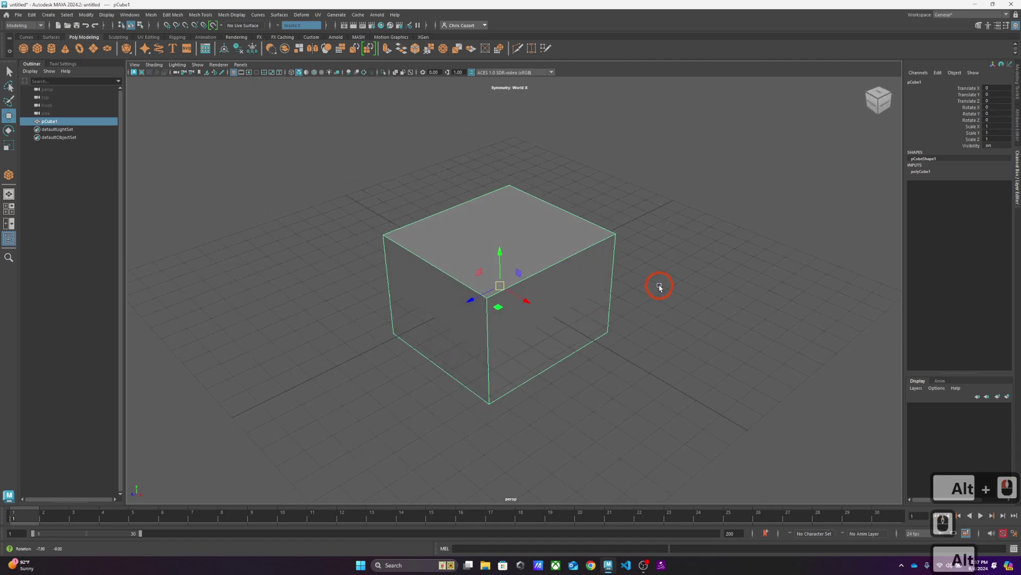
{"action": "left_click_drag", "start_coordinate": [657, 285], "coordinate": [534, 238], "text": "alt"}
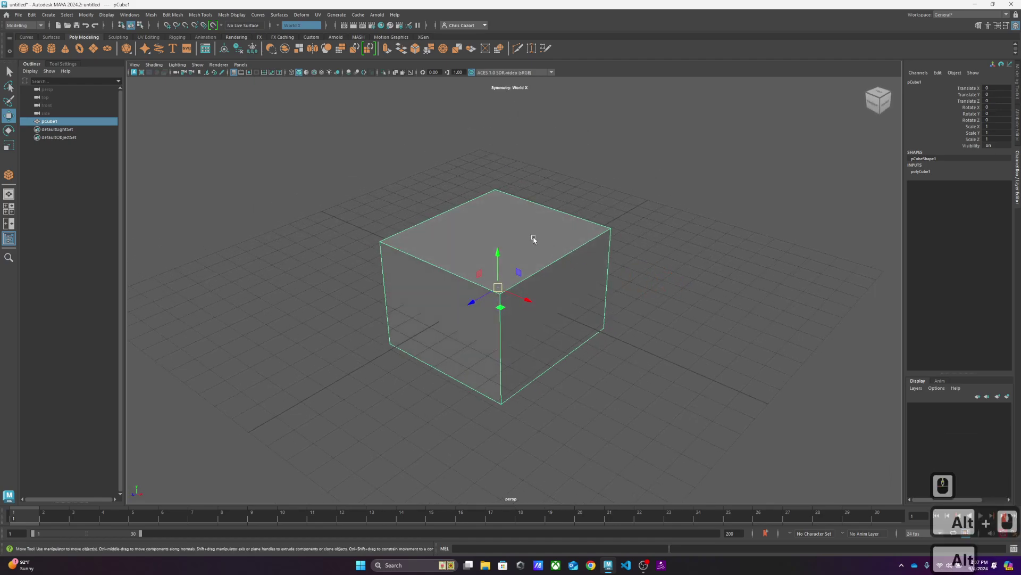
- Switch the cube to face selection and turn symmetry off
{"action": "right_click", "coordinate": [500, 235]}
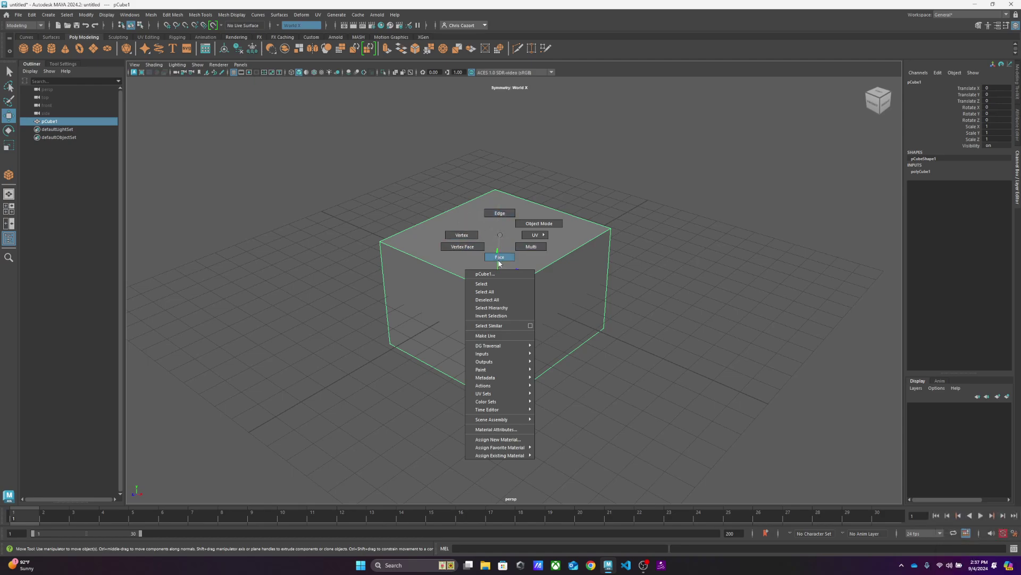
{"action": "left_click", "coordinate": [499, 258]}
{"action": "left_click", "coordinate": [440, 303]}
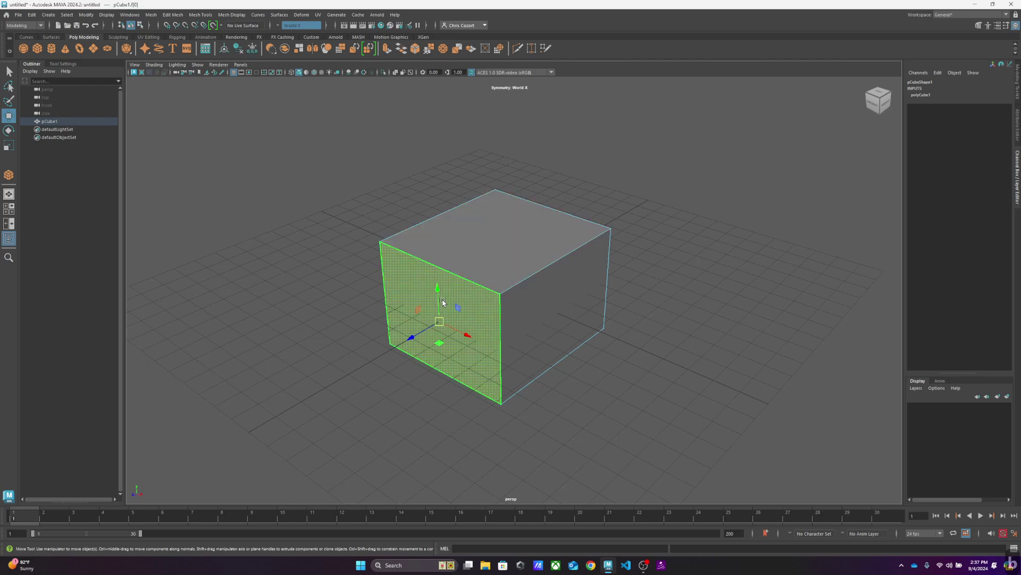
{"action": "left_click", "coordinate": [276, 27]}
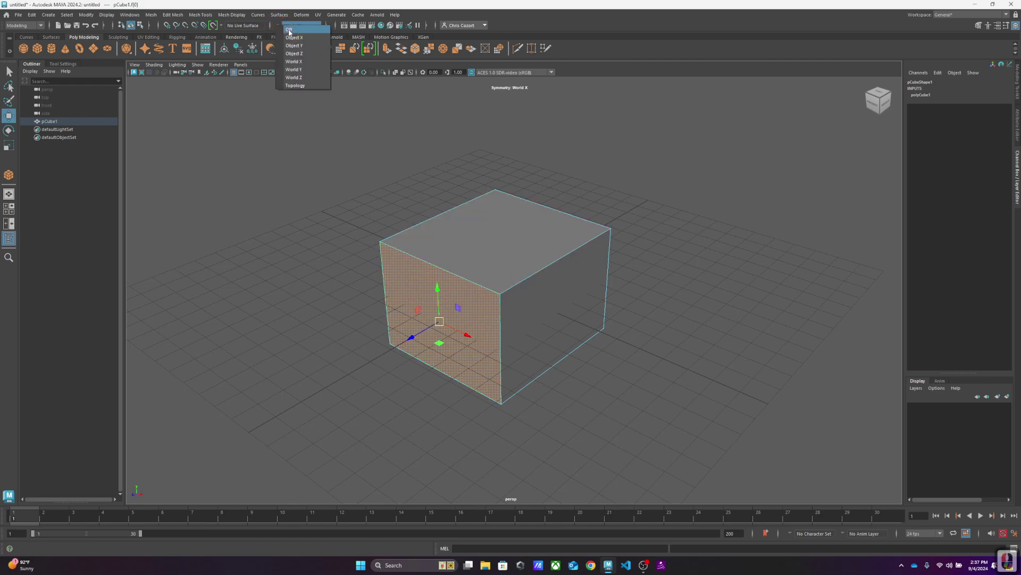
{"action": "left_click", "coordinate": [289, 29]}
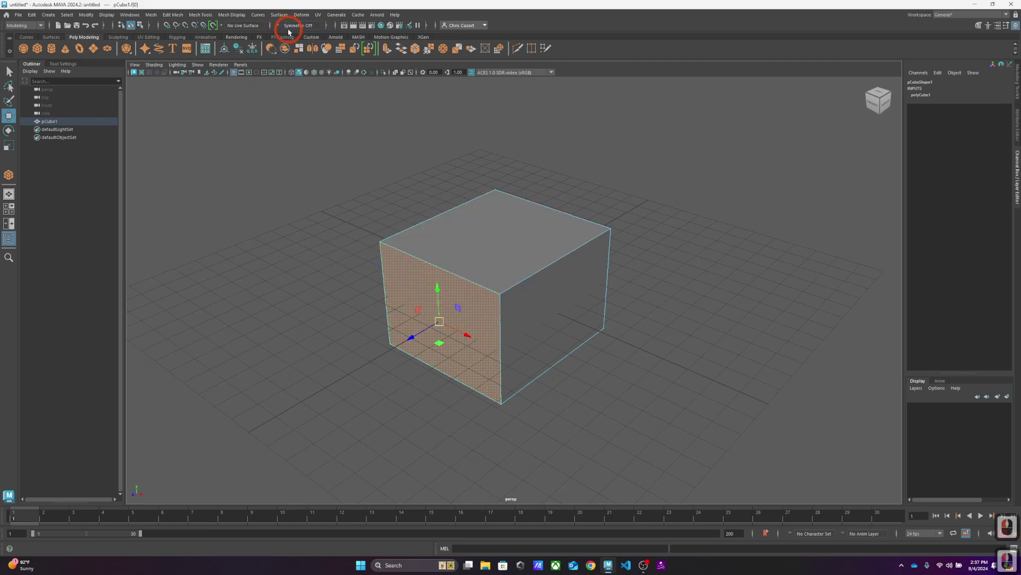
- Select the cube's front face
{"action": "left_click", "coordinate": [657, 339]}
{"action": "left_click", "coordinate": [453, 292]}
{"action": "left_click", "coordinate": [617, 357]}
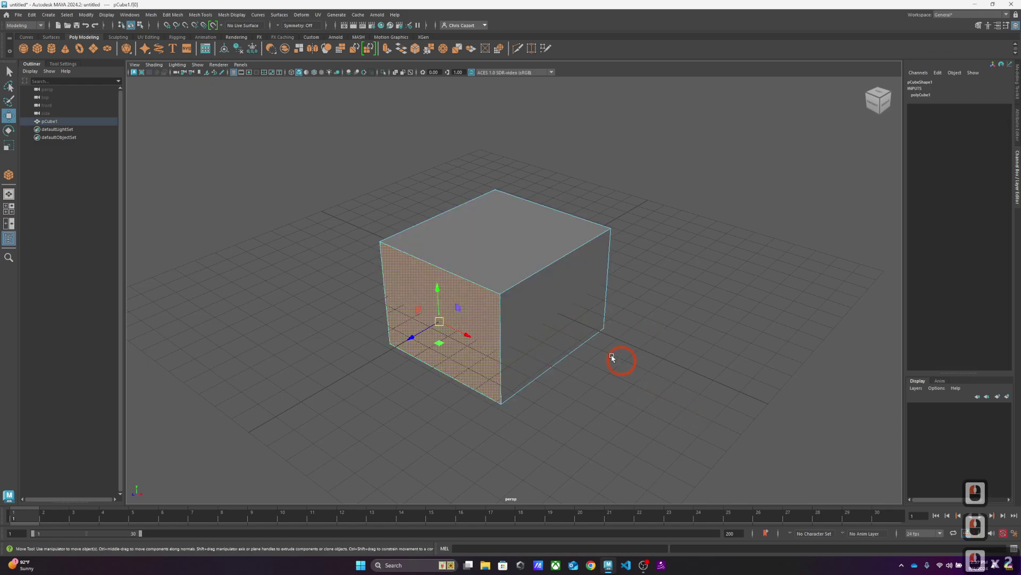
{"action": "left_click", "coordinate": [472, 236]}
{"action": "left_click", "coordinate": [436, 339]}
{"action": "right_click_drag", "start_coordinate": [490, 256], "coordinate": [492, 282]}
{"action": "left_click", "coordinate": [553, 308]}
{"action": "left_click", "coordinate": [496, 257]}
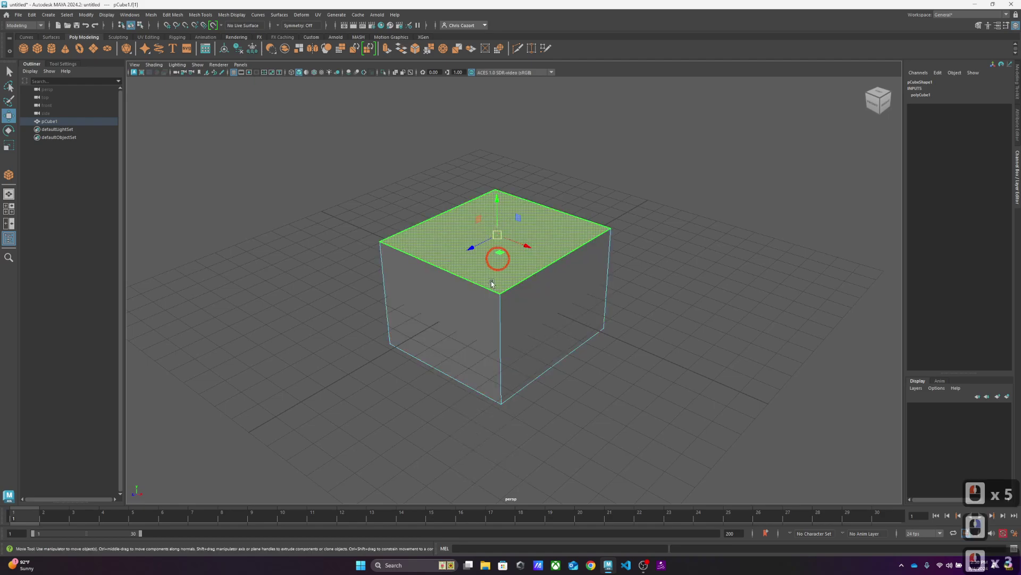
{"action": "left_click", "coordinate": [467, 324]}
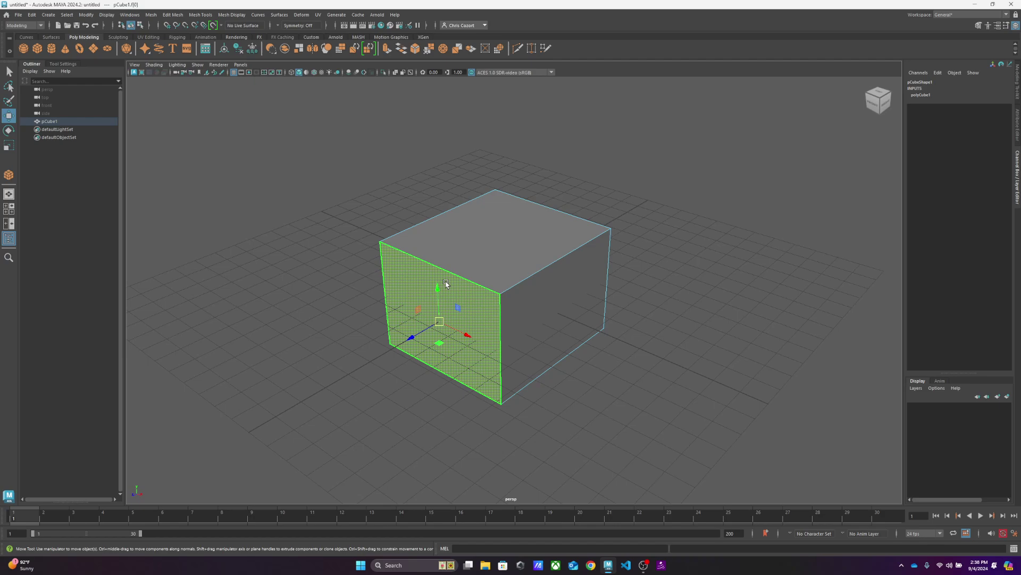
- Push the front face out, tilt it, and shrink it slightly
{"action": "middle_click_drag", "start_coordinate": [446, 283], "coordinate": [417, 332]}
{"action": "key", "text": "e"}
{"action": "middle_click_drag", "start_coordinate": [465, 296], "coordinate": [450, 314]}
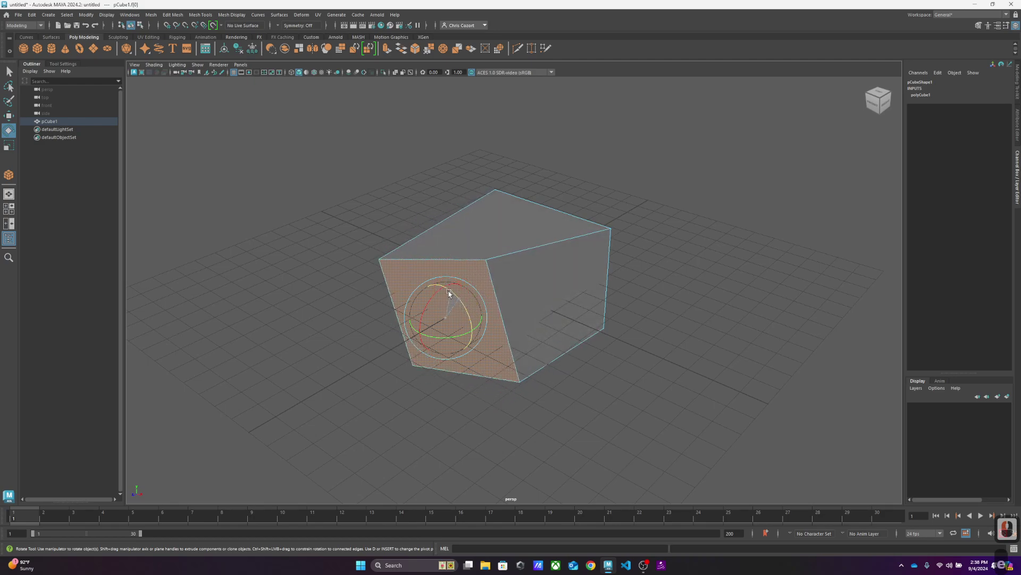
{"action": "key", "text": "r"}
{"action": "mouse_move", "coordinate": [448, 319]}
{"action": "left_mouse_down"}
{"action": "mouse_move", "coordinate": [495, 334]}
{"action": "mouse_move", "coordinate": [425, 334]}
{"action": "mouse_move", "coordinate": [435, 333]}
{"action": "left_mouse_up"}
- In edge mode, lower the cube's front top edge
{"action": "right_click", "coordinate": [481, 256]}
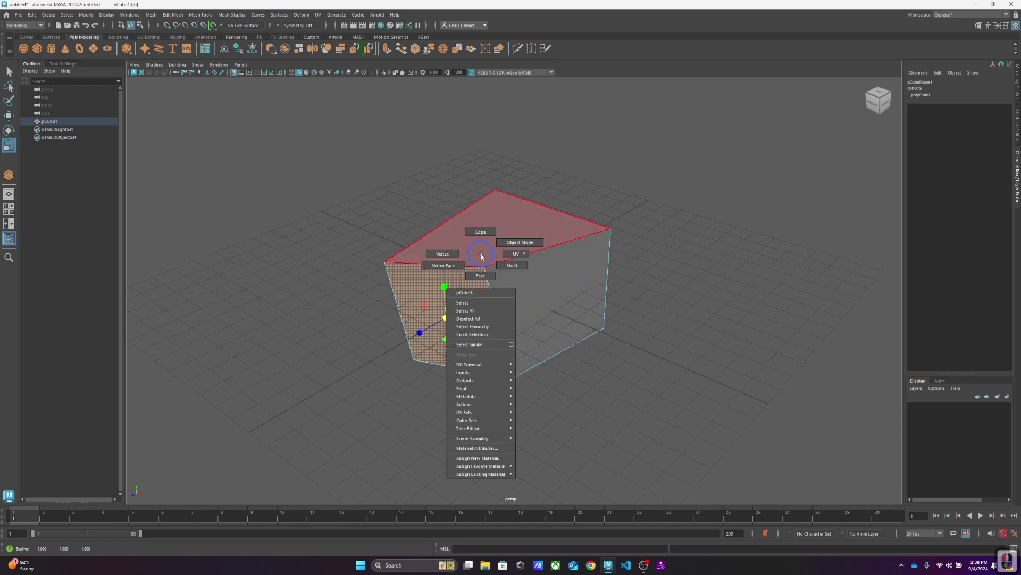
{"action": "left_click", "coordinate": [479, 232]}
{"action": "left_click", "coordinate": [452, 270]}
{"action": "key", "text": "w"}
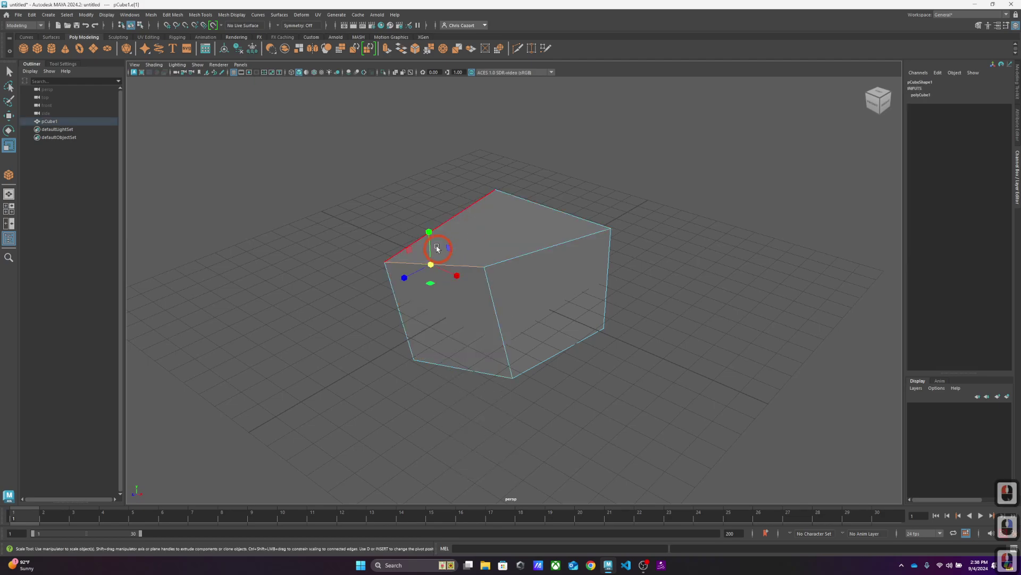
{"action": "left_click_drag", "start_coordinate": [430, 235], "coordinate": [429, 273]}
- Slide the neighbouring top edge up-left and tilt it to angle the top face
{"action": "left_click", "coordinate": [567, 275]}
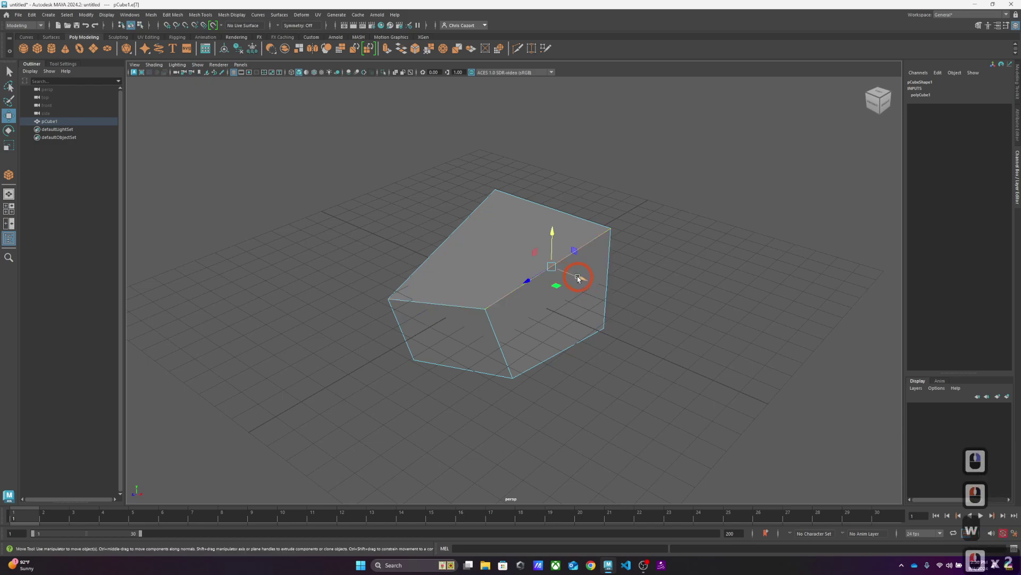
{"action": "left_click", "coordinate": [573, 284]}
{"action": "left_click_drag", "start_coordinate": [572, 284], "coordinate": [565, 280]}
{"action": "key", "text": "e"}
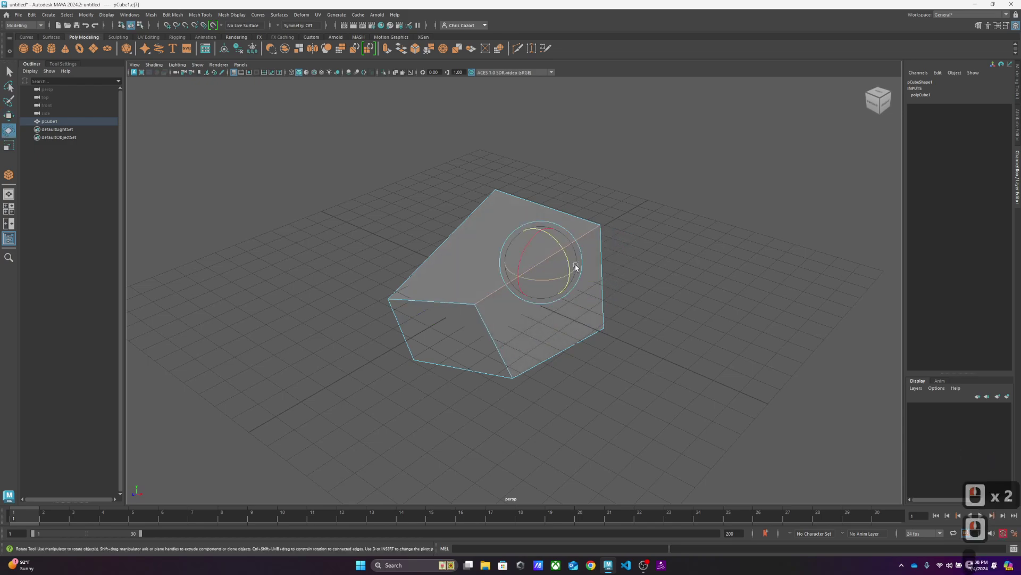
{"action": "left_click_drag", "start_coordinate": [560, 246], "coordinate": [519, 269]}
{"action": "key", "text": "r"}
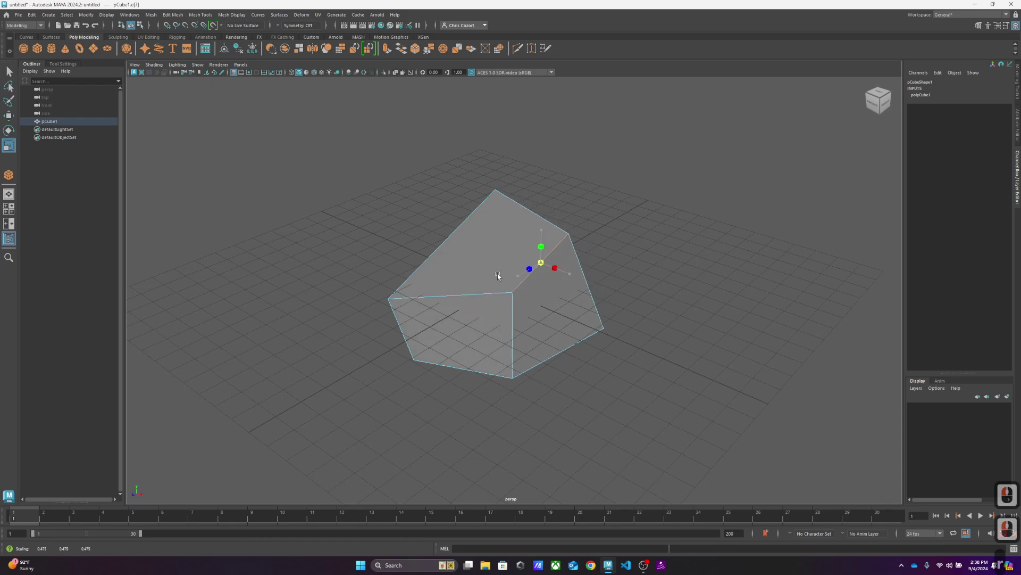
- Select the two top corner vertices, scale them inward and twist them
{"action": "right_click_drag", "start_coordinate": [505, 278], "coordinate": [459, 277]}
{"action": "left_click_drag", "start_coordinate": [475, 175], "coordinate": [598, 237]}
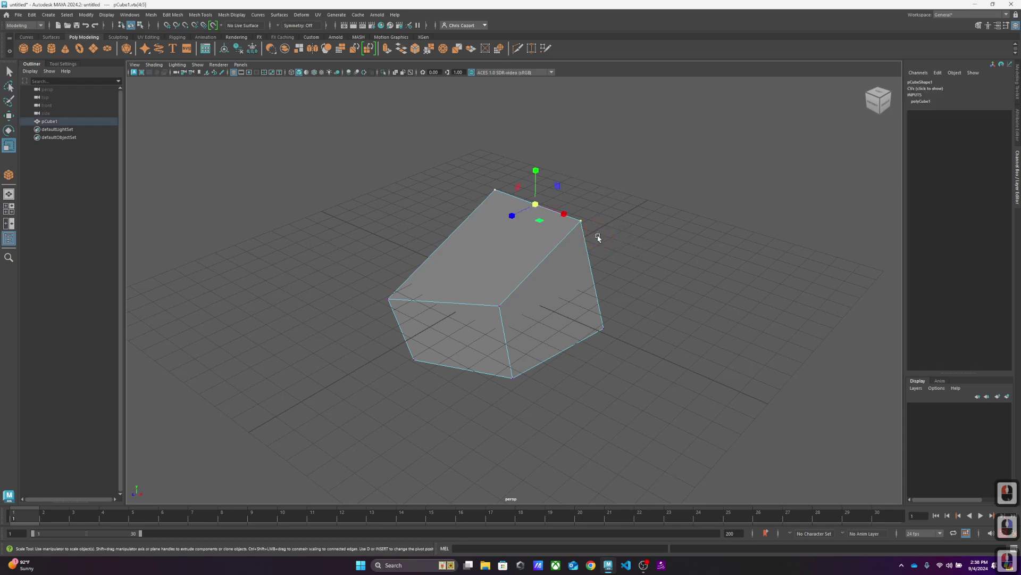
{"action": "mouse_move", "coordinate": [539, 215]}
{"action": "left_mouse_down"}
{"action": "mouse_move", "coordinate": [513, 206]}
{"action": "mouse_move", "coordinate": [543, 216]}
{"action": "left_mouse_up"}
{"action": "key", "text": "w"}
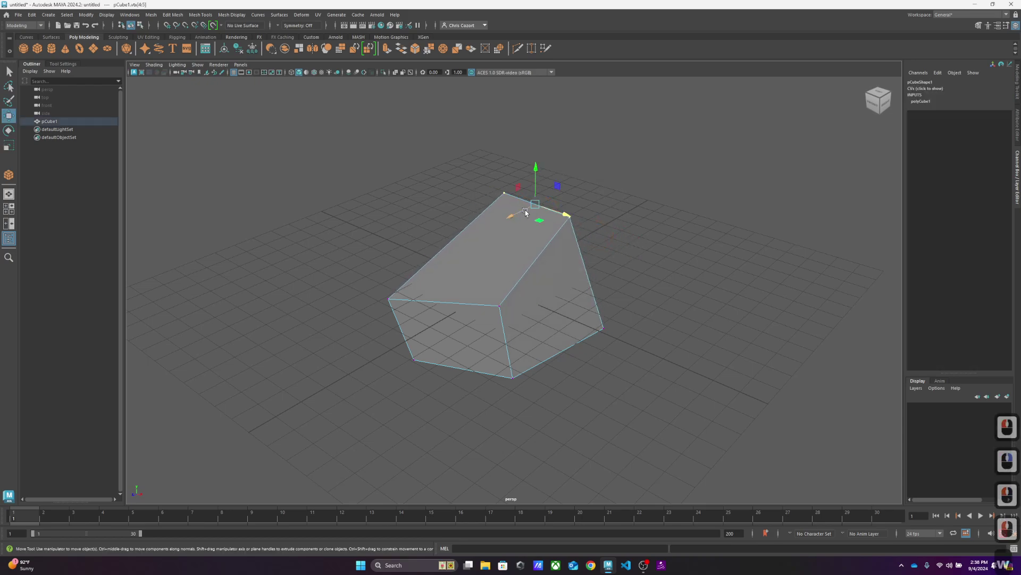
{"action": "left_click", "coordinate": [544, 210]}
{"action": "key", "text": "e"}
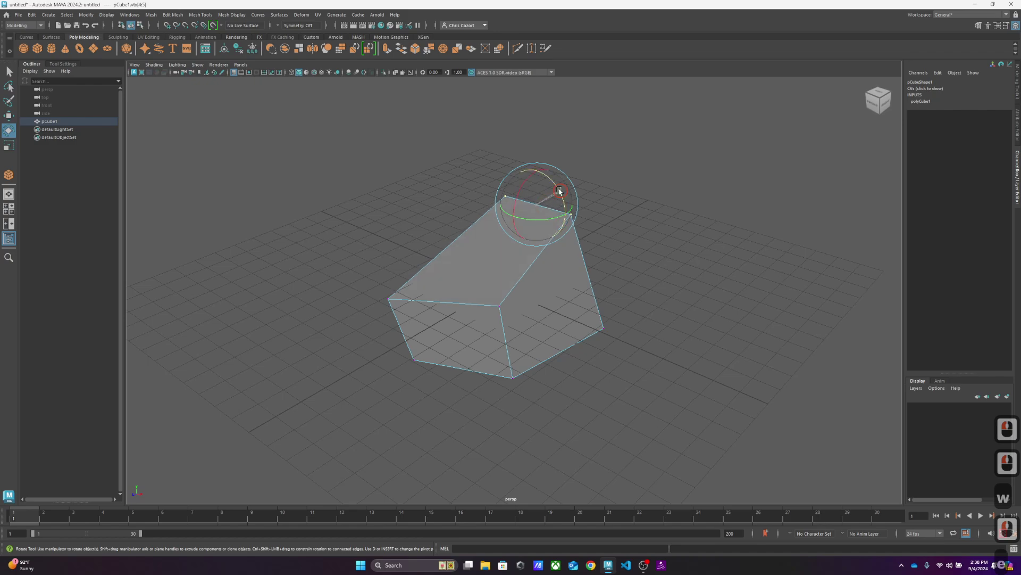
{"action": "left_click_drag", "start_coordinate": [555, 187], "coordinate": [564, 221]}
{"action": "key", "text": "r"}
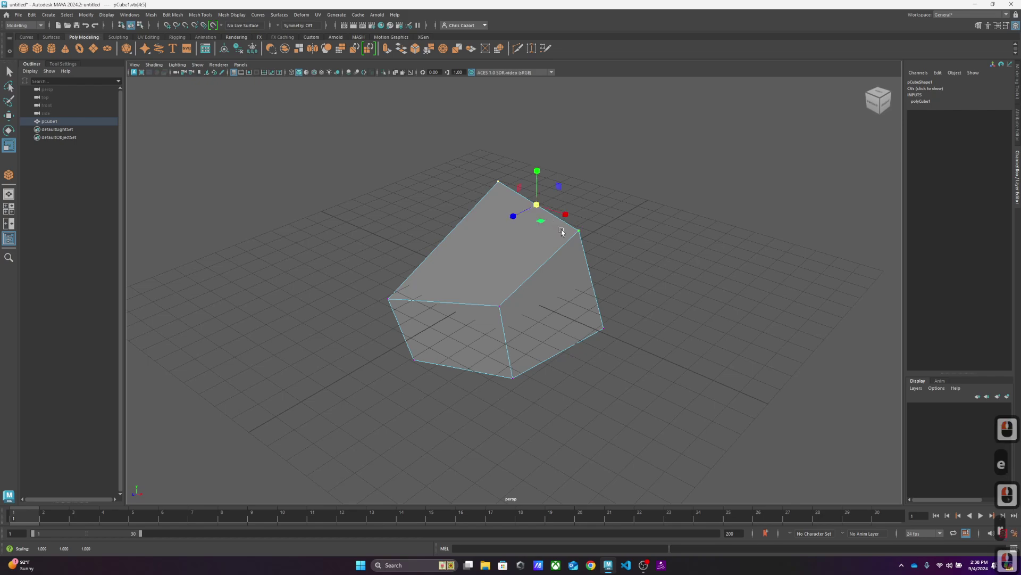
{"action": "left_click", "coordinate": [572, 253]}
- Switch through edge mode to face mode and select the cube's front face
{"action": "right_click", "coordinate": [556, 252]}
{"action": "left_click", "coordinate": [556, 233]}
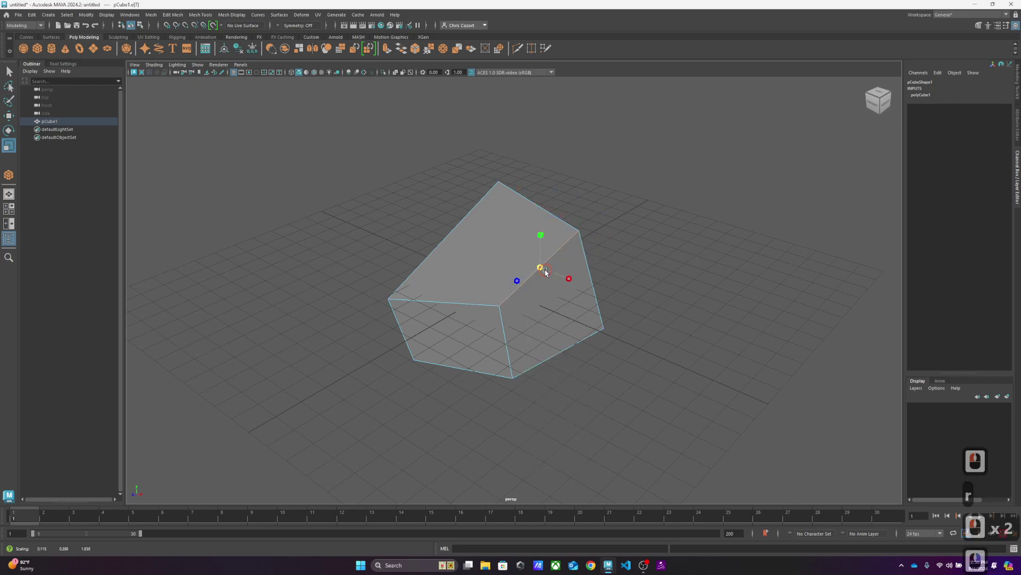
{"action": "left_click", "coordinate": [535, 303]}
{"action": "right_click", "coordinate": [516, 288]}
{"action": "left_click", "coordinate": [515, 309]}
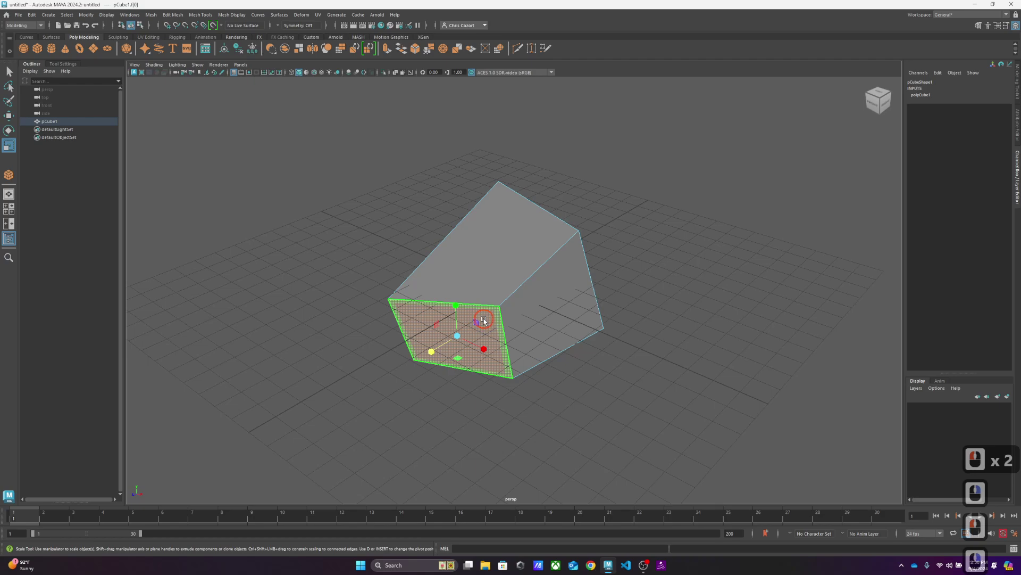
{"action": "left_click", "coordinate": [697, 332]}
{"action": "left_click", "coordinate": [477, 259]}
{"action": "left_click", "coordinate": [457, 327]}
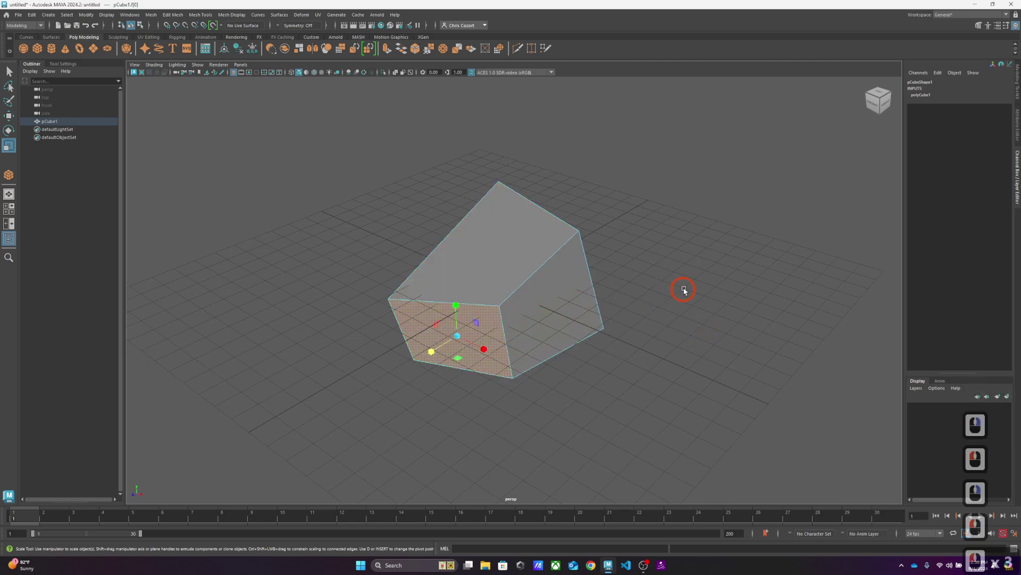
{"action": "left_click_drag", "start_coordinate": [598, 297], "coordinate": [633, 319], "text": "alt"}
{"action": "scroll", "coordinate": [644, 320], "scroll_direction": "up", "scroll_amount": 2}
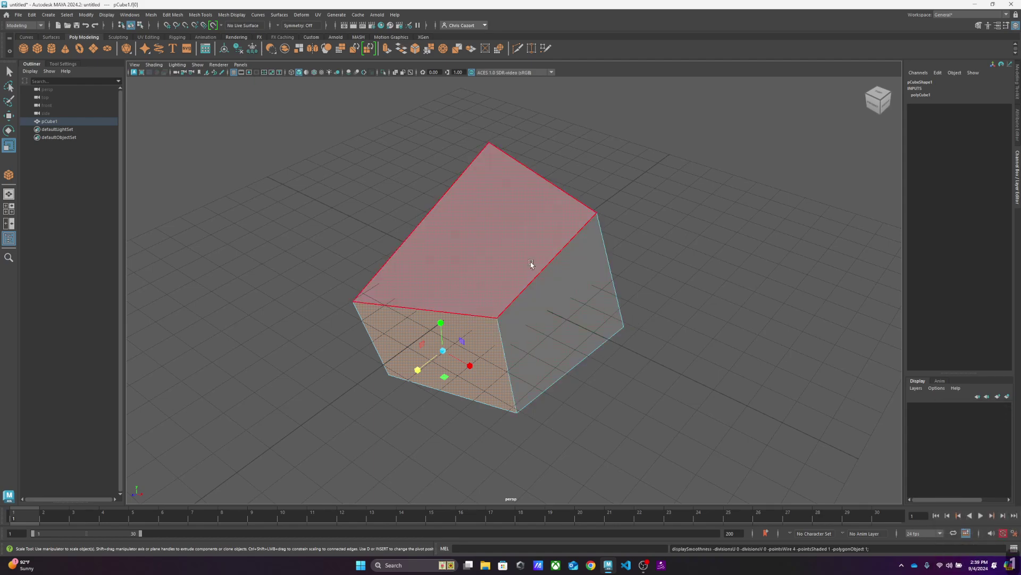
{"action": "key", "text": "2"}
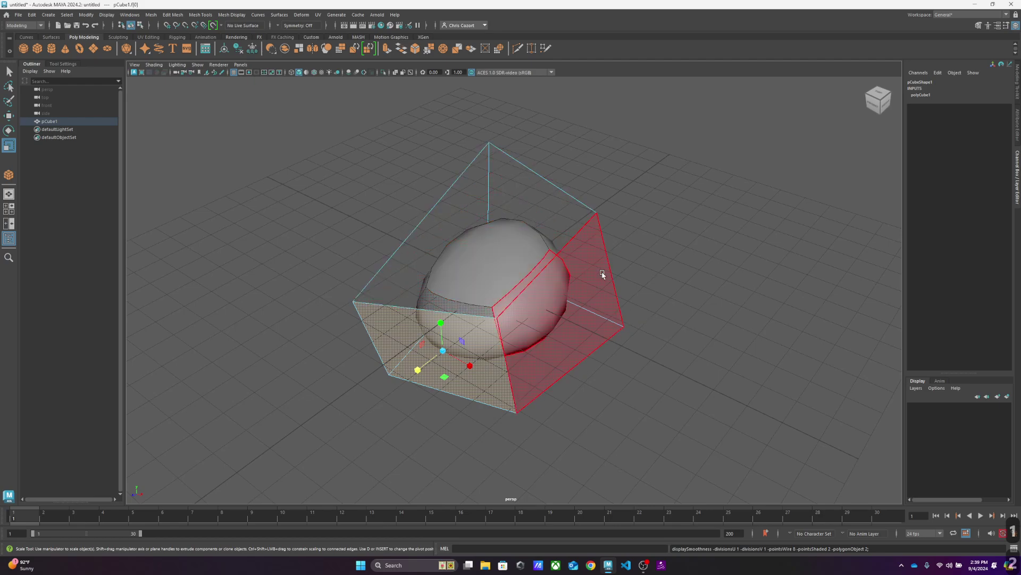
{"action": "left_click_drag", "start_coordinate": [608, 276], "coordinate": [651, 273], "text": "alt"}
{"action": "key", "text": "3"}
{"action": "left_click_drag", "start_coordinate": [537, 295], "coordinate": [493, 319], "text": "alt"}
{"action": "key", "text": "1"}
{"action": "left_click_drag", "start_coordinate": [611, 308], "coordinate": [706, 305], "text": "alt"}
{"action": "key", "text": "2"}
{"action": "key", "text": "3"}
{"action": "key", "text": "1"}
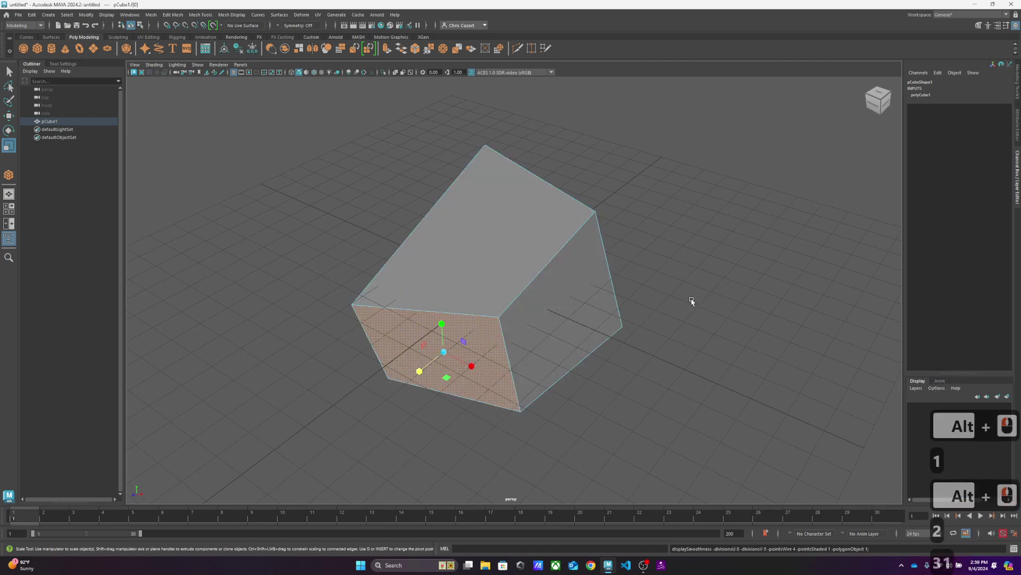
{"action": "key", "text": "2"}
{"action": "key", "text": "3"}
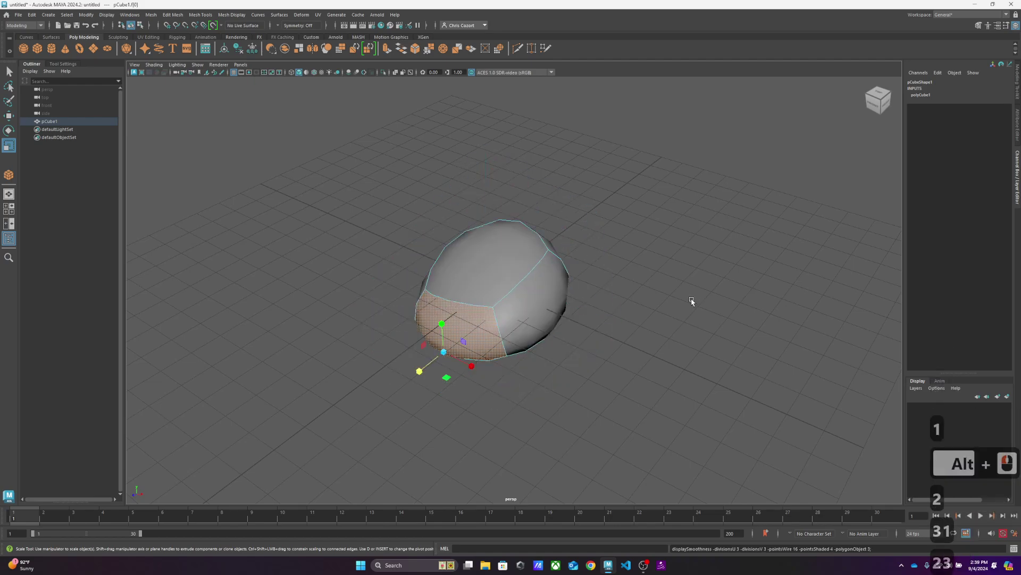
{"action": "key", "text": "1"}
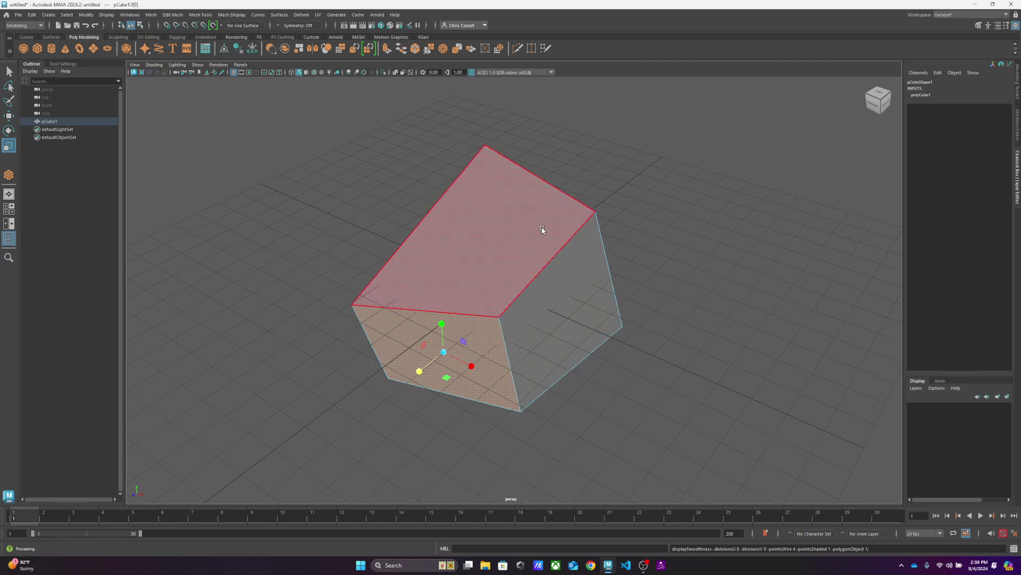
{"action": "scroll", "coordinate": [660, 259], "scroll_direction": "down", "scroll_amount": 2}
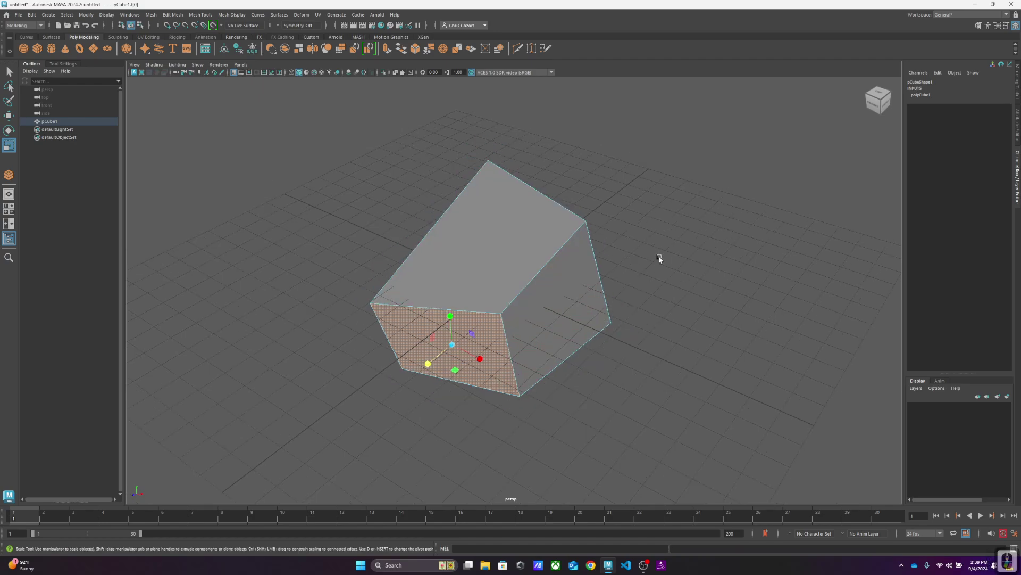
{"action": "left_click", "coordinate": [641, 277]}
{"action": "middle_click_drag", "start_coordinate": [641, 276], "coordinate": [645, 255], "text": "alt"}
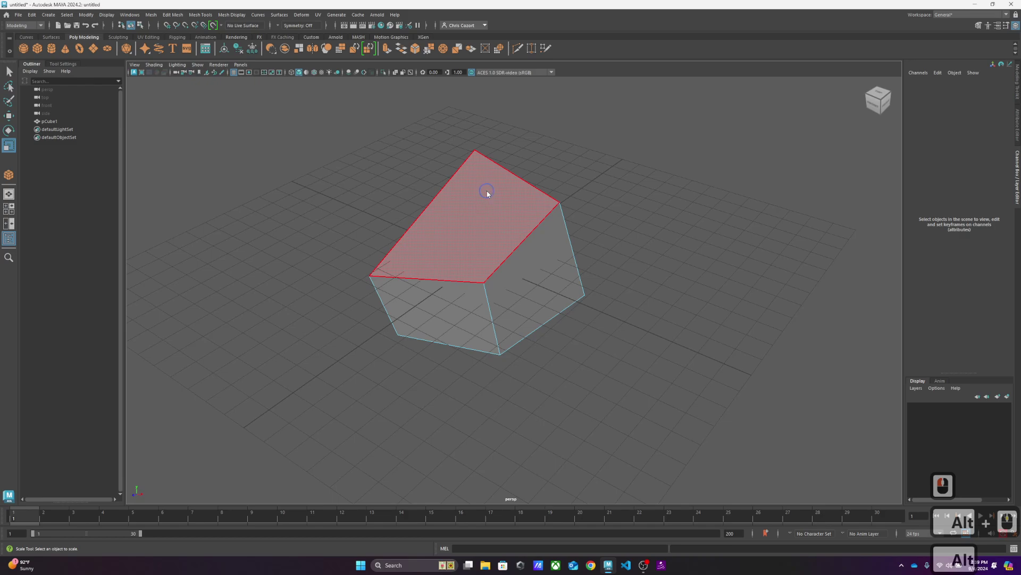
{"action": "right_click_drag", "start_coordinate": [487, 191], "coordinate": [503, 178]}
{"action": "left_click", "coordinate": [593, 190]}
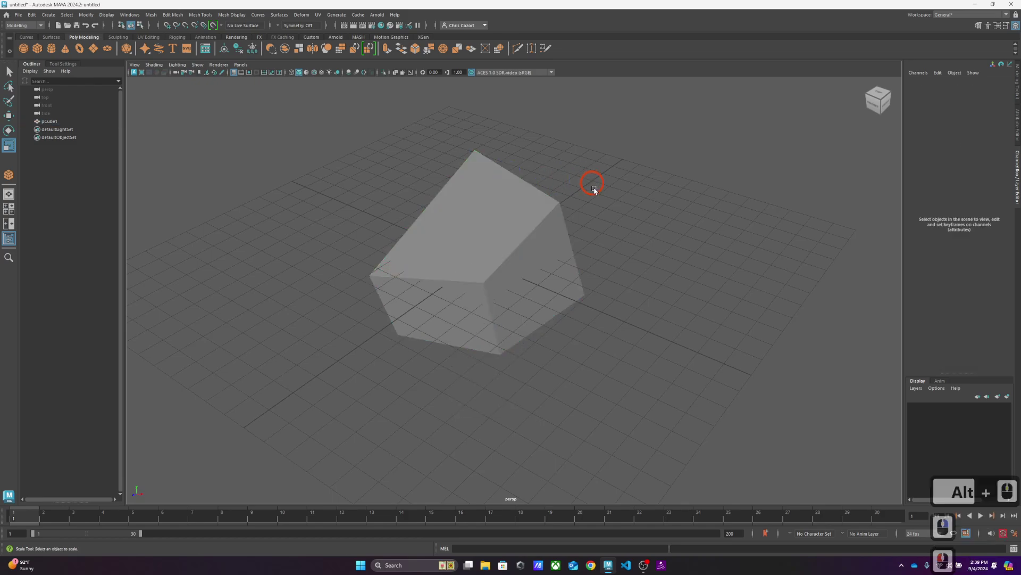
- Select the cube and use Multi-Cut with Ctrl to insert an edge loop across its top and sides
{"action": "right_click", "coordinate": [630, 218], "text": "shift"}
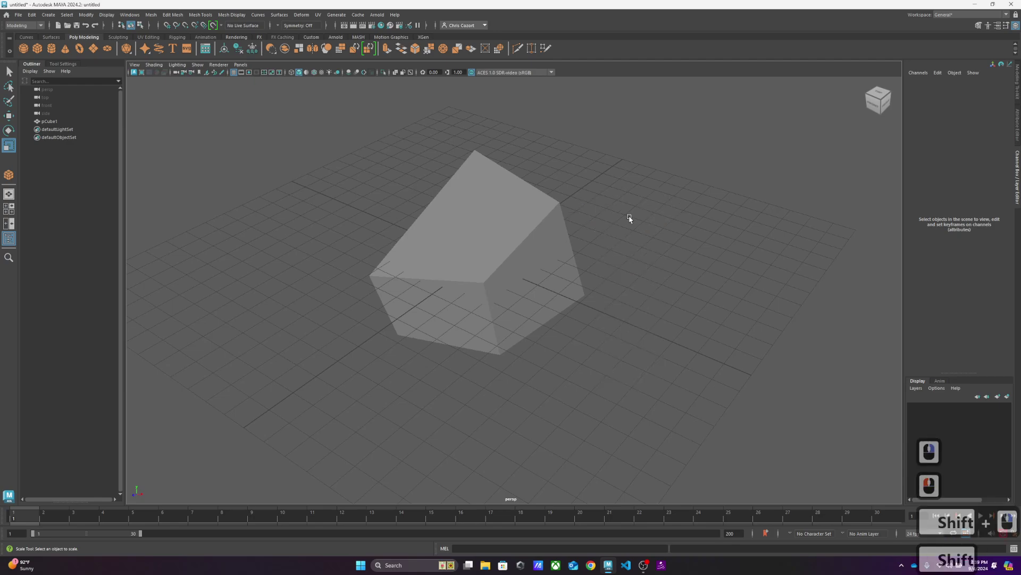
{"action": "left_click", "coordinate": [514, 225], "text": "shift"}
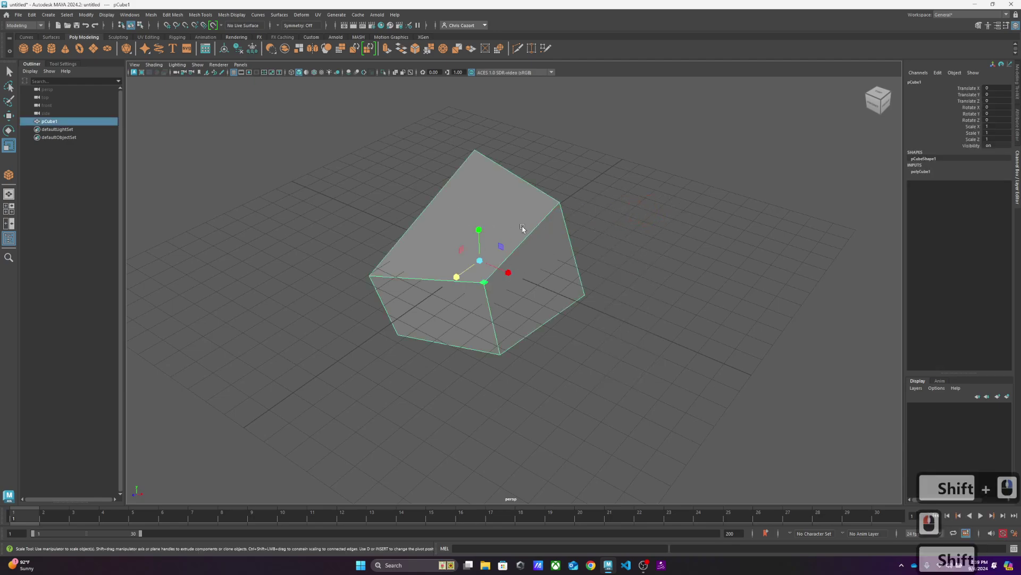
{"action": "right_click", "coordinate": [502, 216], "text": "shift"}
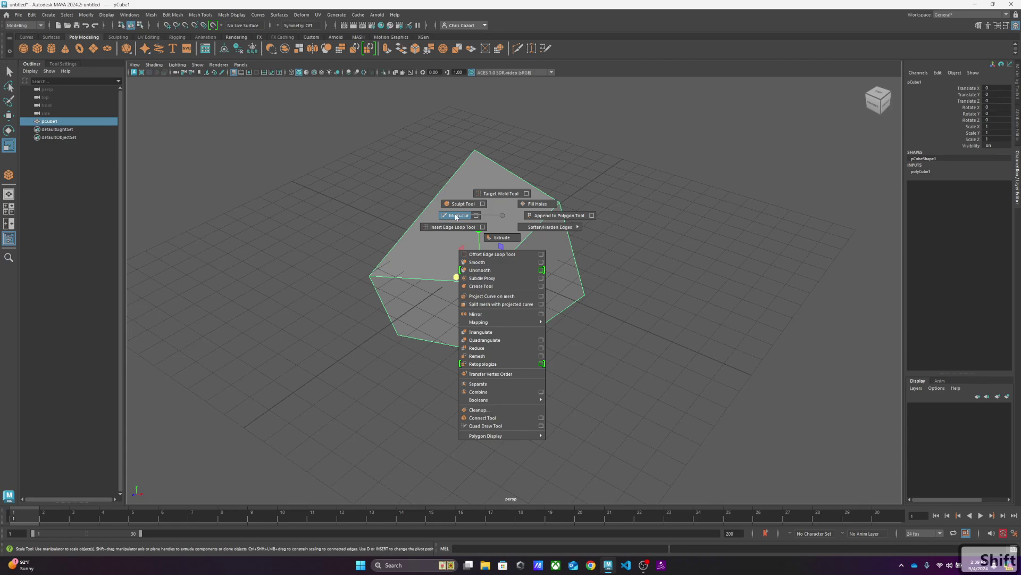
{"action": "right_click_drag", "start_coordinate": [455, 216], "coordinate": [456, 216], "text": "shift"}
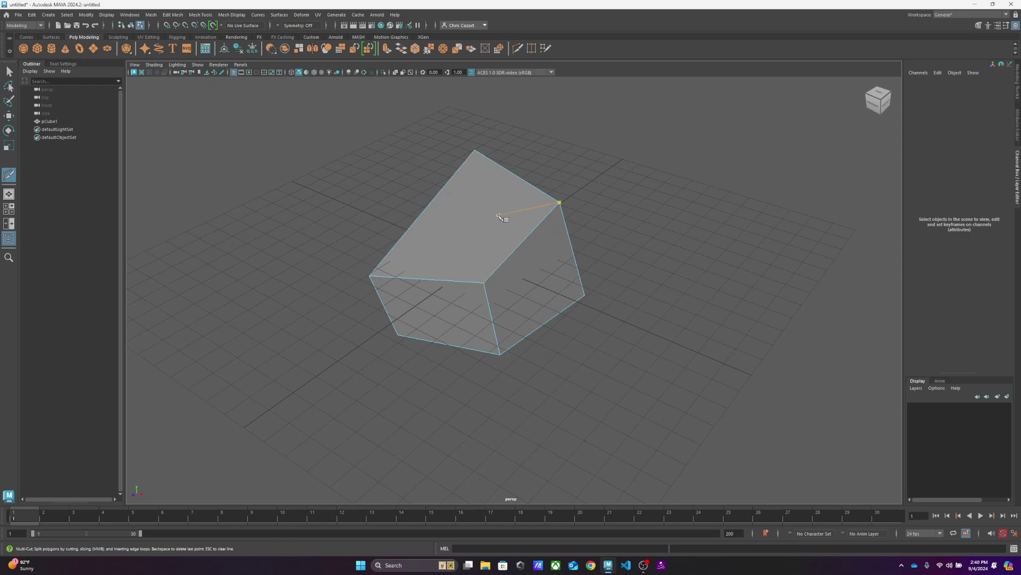
{"action": "key", "text": "ctrl"}
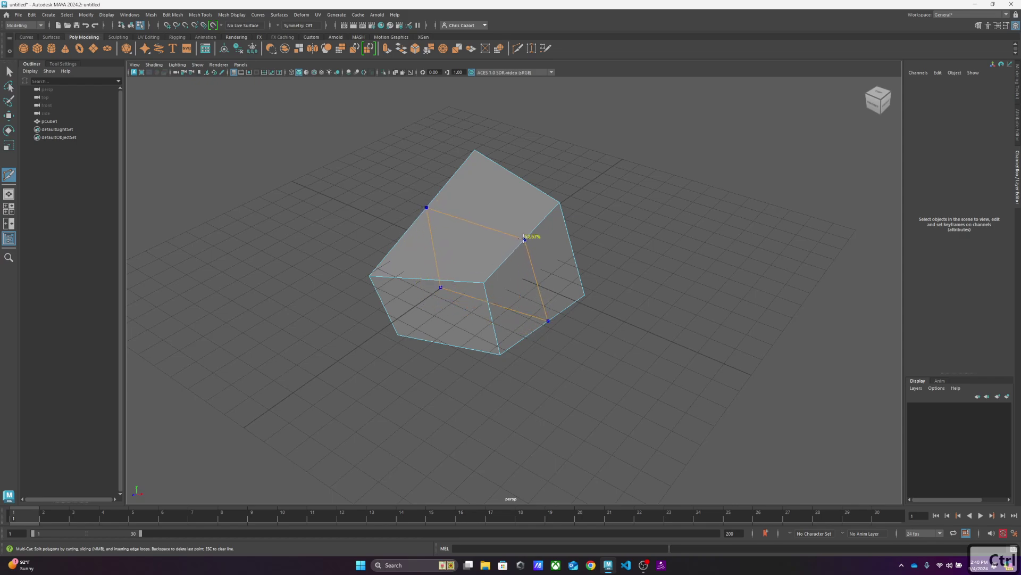
{"action": "left_click", "coordinate": [484, 283]}
{"action": "key", "text": "Escape"}
{"action": "left_click", "coordinate": [559, 202]}
{"action": "key", "text": "BackSpace"}
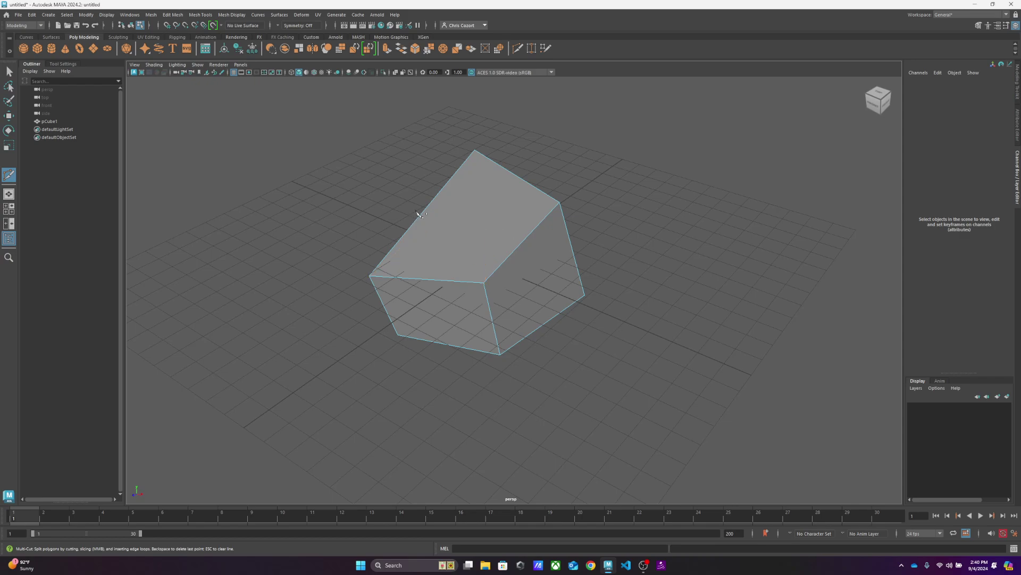
{"action": "key", "text": "ctrl"}
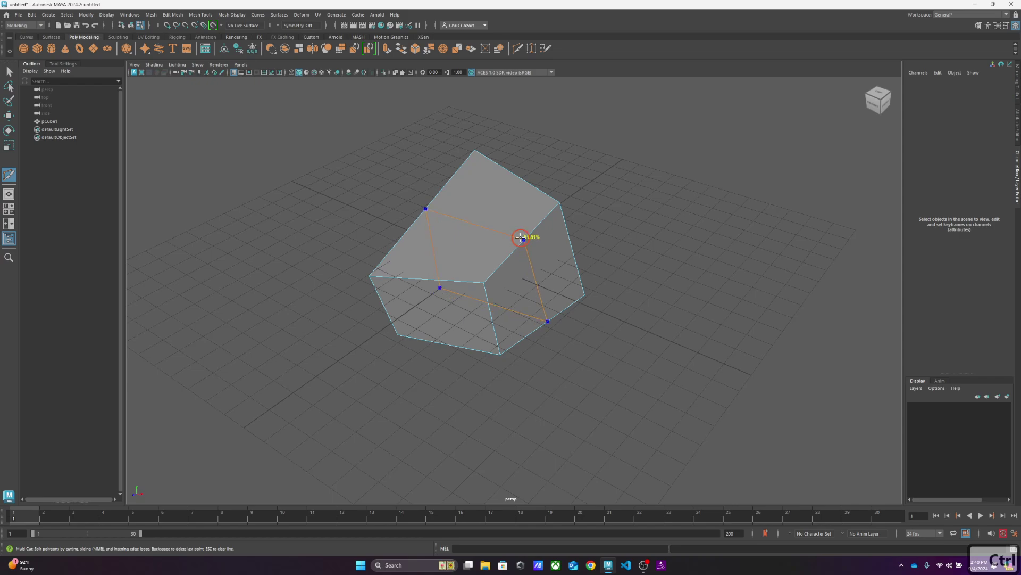
{"action": "left_click", "coordinate": [519, 238], "text": "ctrl"}
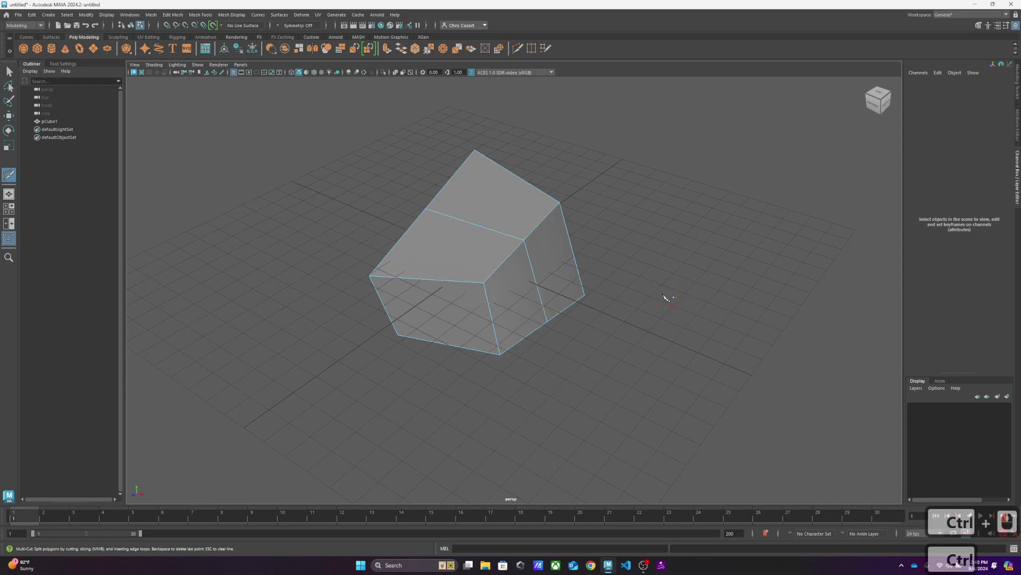
- Toggle the cube between plain display and smooth-with-cage preview, orbiting to inspect it
{"action": "key", "text": "2"}
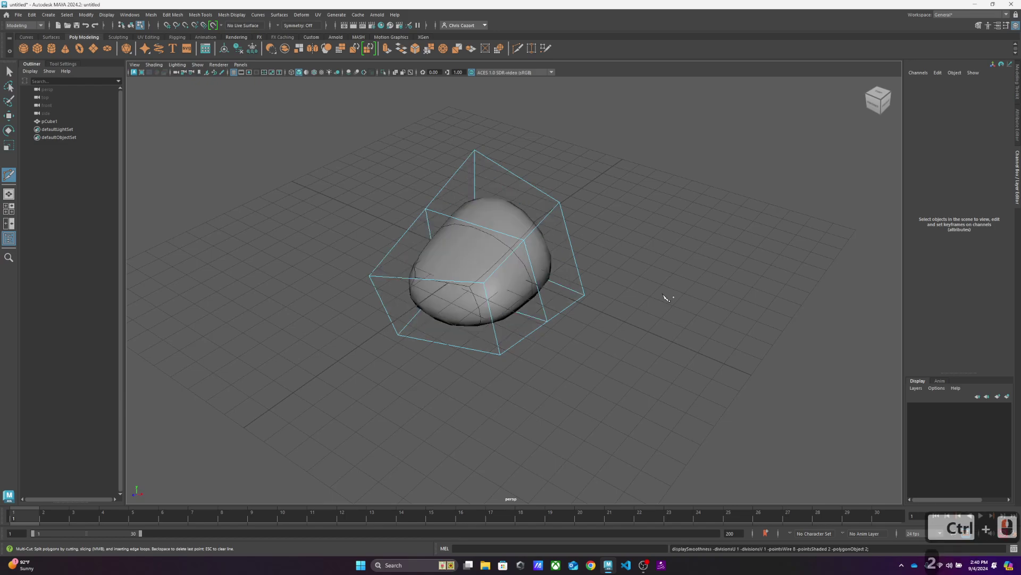
{"action": "key", "text": "1"}
{"action": "key", "text": "2"}
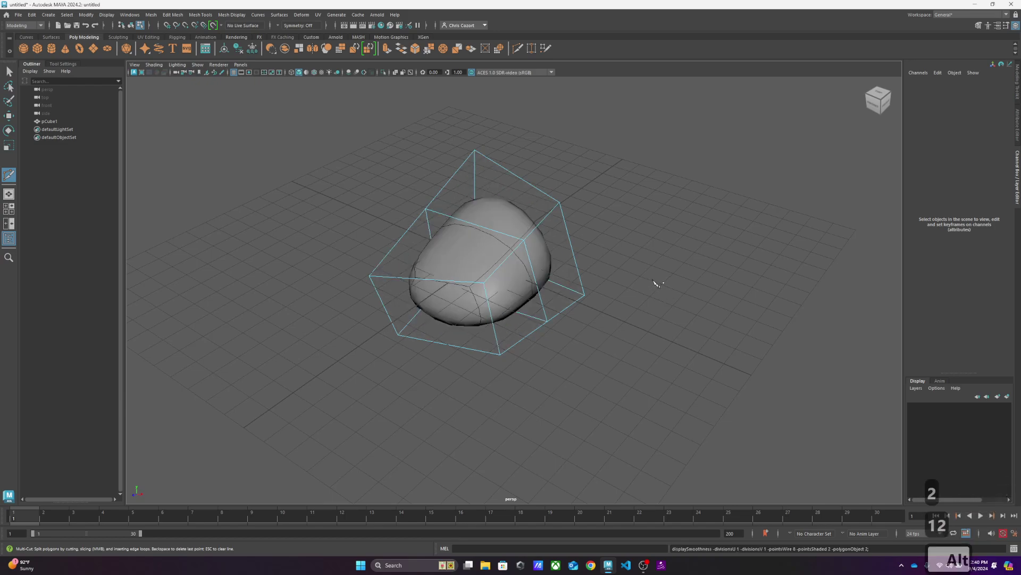
{"action": "left_click_drag", "start_coordinate": [658, 283], "coordinate": [641, 278], "text": "alt"}
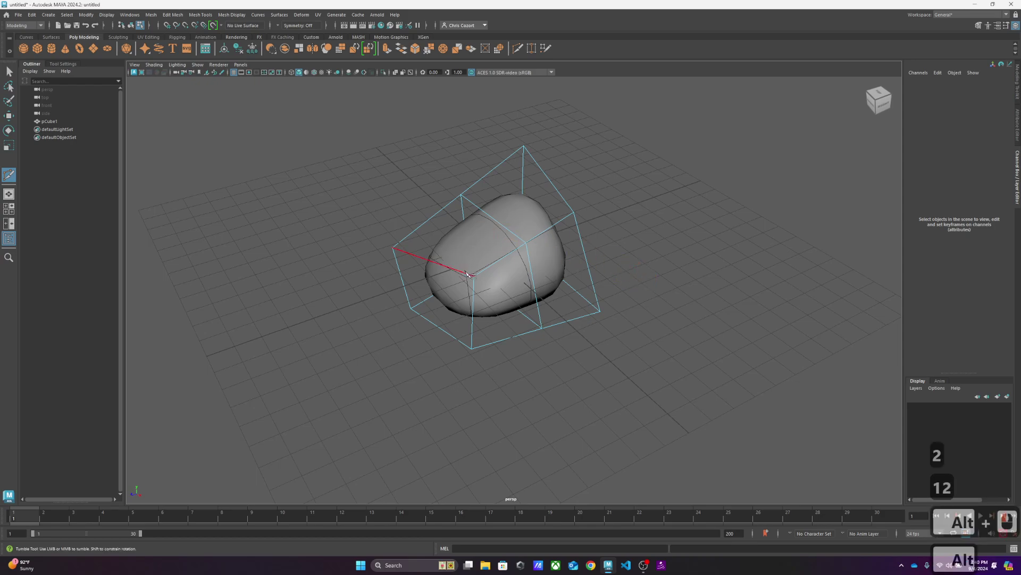
- Insert two more full edge loops across the cube with Multi-Cut
{"action": "key", "text": "ctrl"}
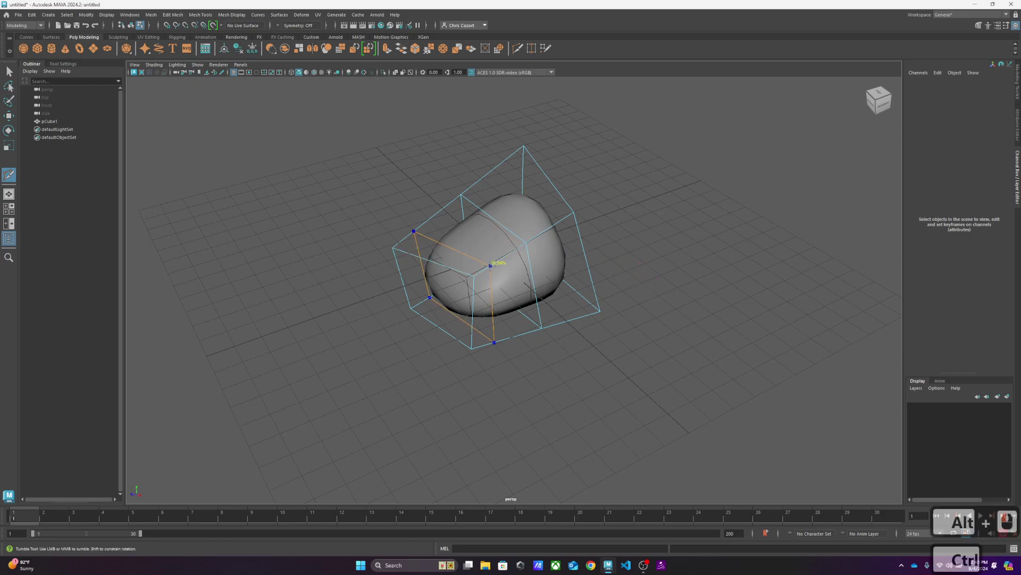
{"action": "left_click", "coordinate": [490, 264], "text": "ctrl"}
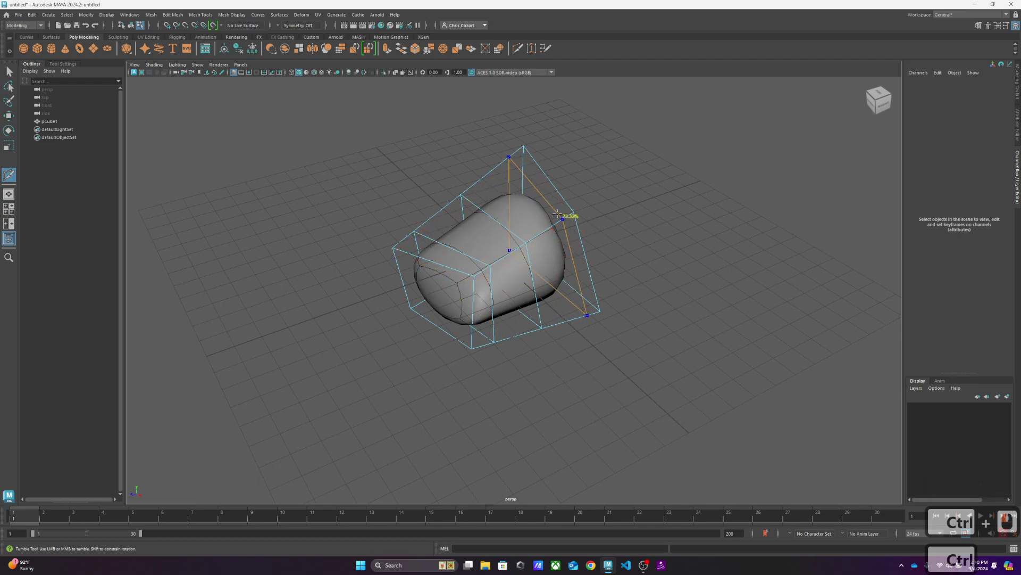
{"action": "left_click", "coordinate": [539, 264], "text": "ctrl"}
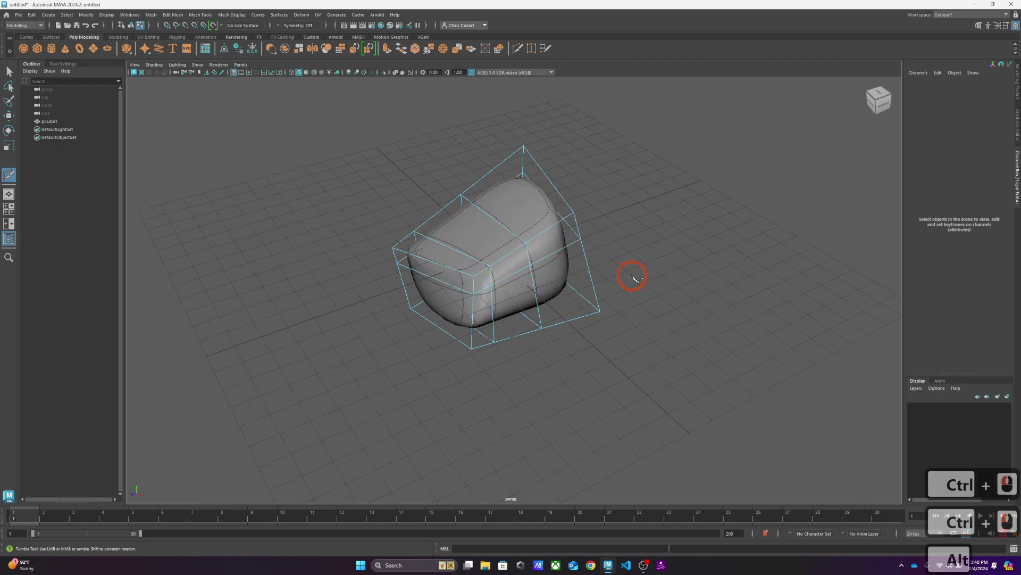
{"action": "mouse_move", "coordinate": [635, 277]}
{"action": "left_mouse_down", "text": "alt"}
{"action": "mouse_move", "coordinate": [668, 256]}
{"action": "mouse_move", "coordinate": [730, 261]}
{"action": "mouse_move", "coordinate": [630, 288]}
{"action": "left_mouse_up", "text": "alt"}
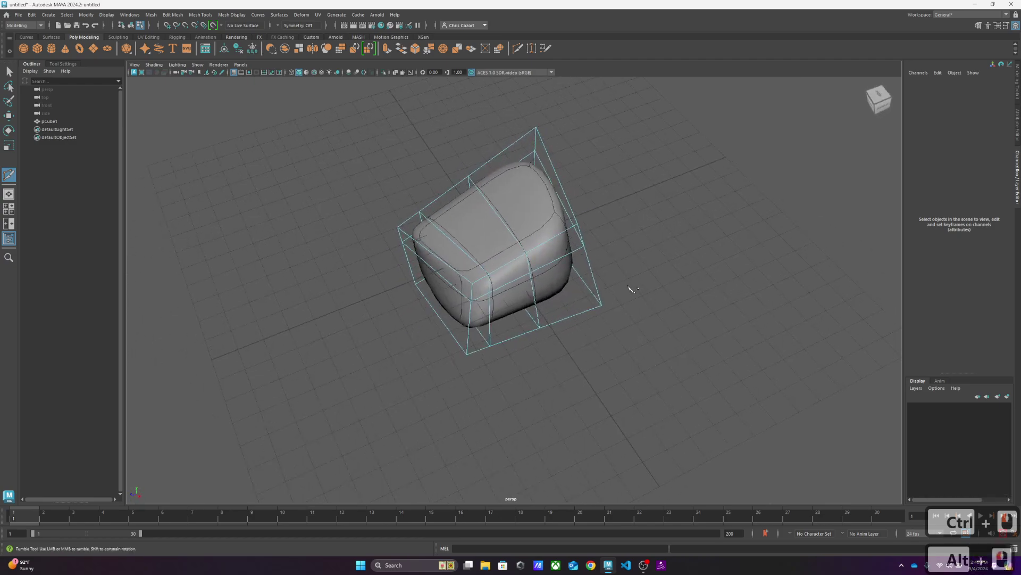
- Cycle display smoothness 1/2/3, end on the unsmoothed cage, and return to Object Mode
{"action": "key", "text": "1"}
{"action": "key", "text": "2"}
{"action": "key", "text": "2"}
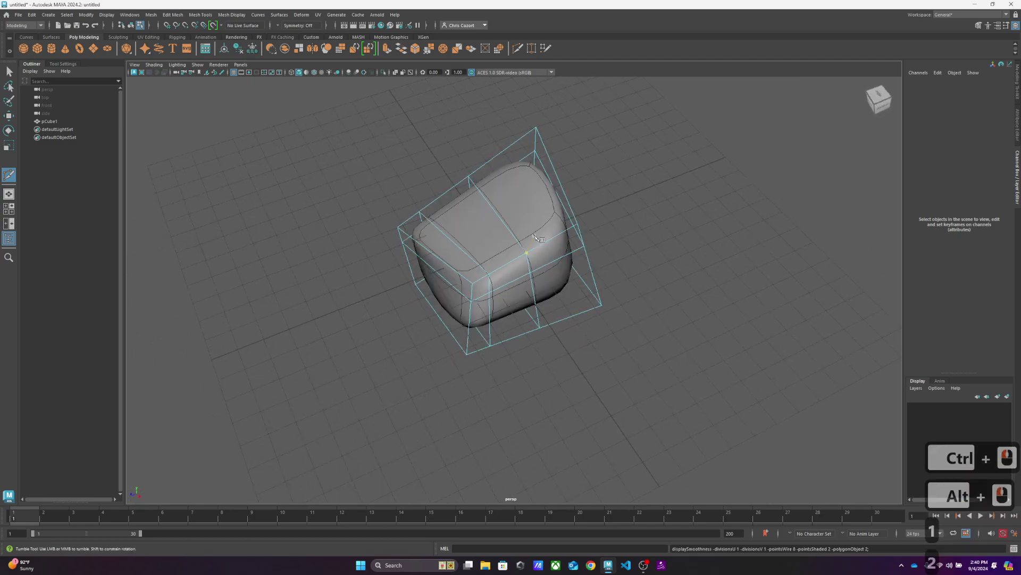
{"action": "key", "text": "3"}
{"action": "key", "text": "1"}
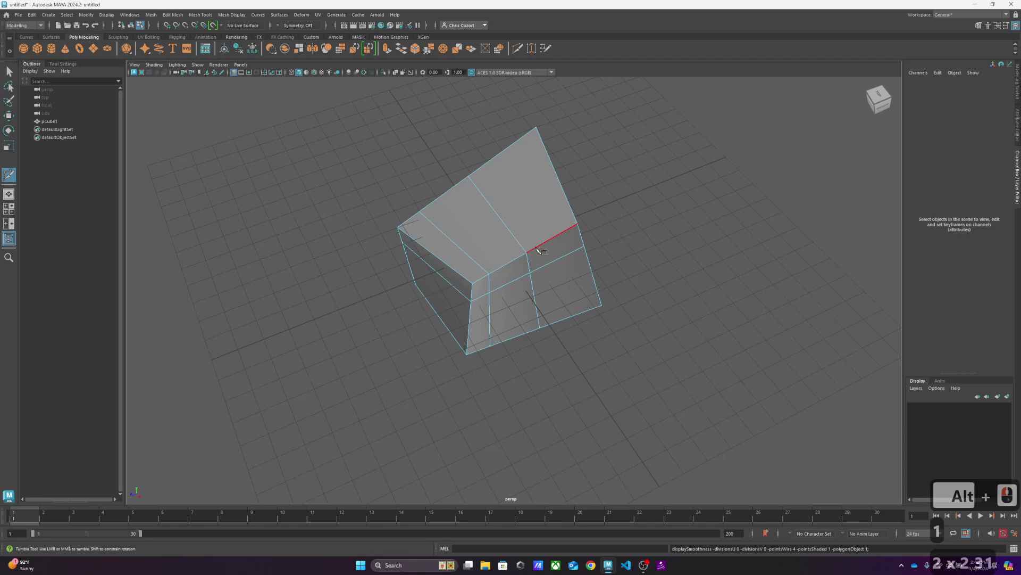
{"action": "right_click_drag", "start_coordinate": [536, 232], "coordinate": [560, 222]}
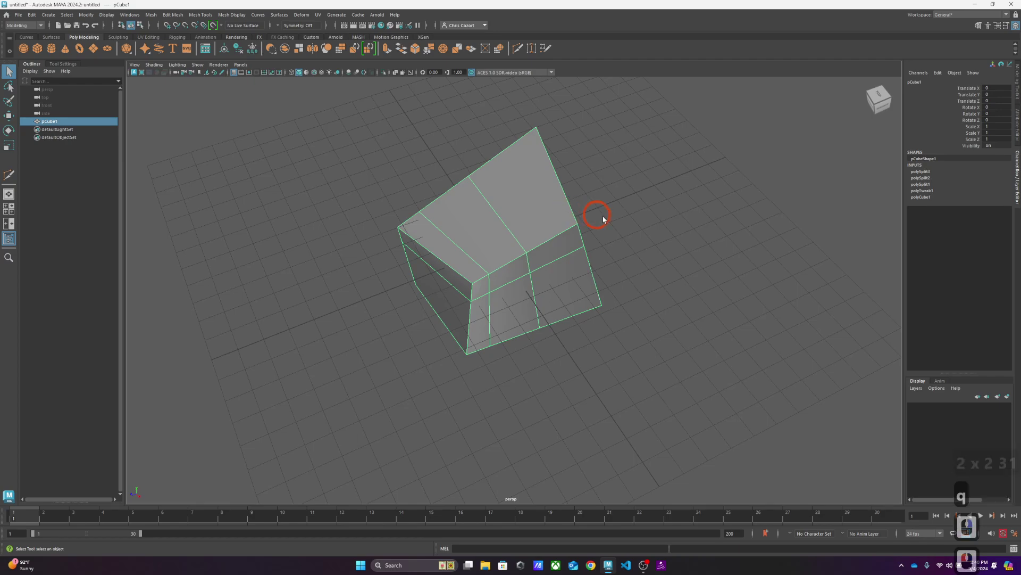
- Reselect pCube1 and apply Smooth from the marking menu, setting 2 divisions
{"action": "key", "text": "q"}
{"action": "mouse_move", "coordinate": [615, 237]}
{"action": "left_mouse_down", "text": "alt"}
{"action": "mouse_move", "coordinate": [609, 245]}
{"action": "mouse_move", "coordinate": [616, 226]}
{"action": "left_mouse_up", "text": "alt"}
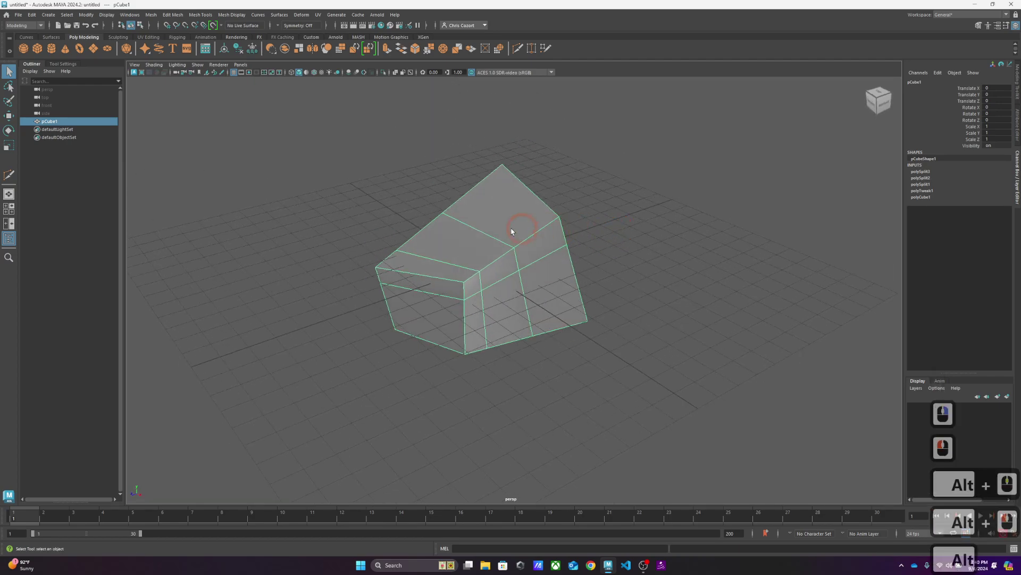
{"action": "mouse_move", "coordinate": [502, 229]}
{"action": "right_mouse_down", "text": "shift"}
{"action": "mouse_move", "coordinate": [493, 276]}
{"action": "mouse_move", "coordinate": [504, 231]}
{"action": "right_mouse_up", "text": "shift"}
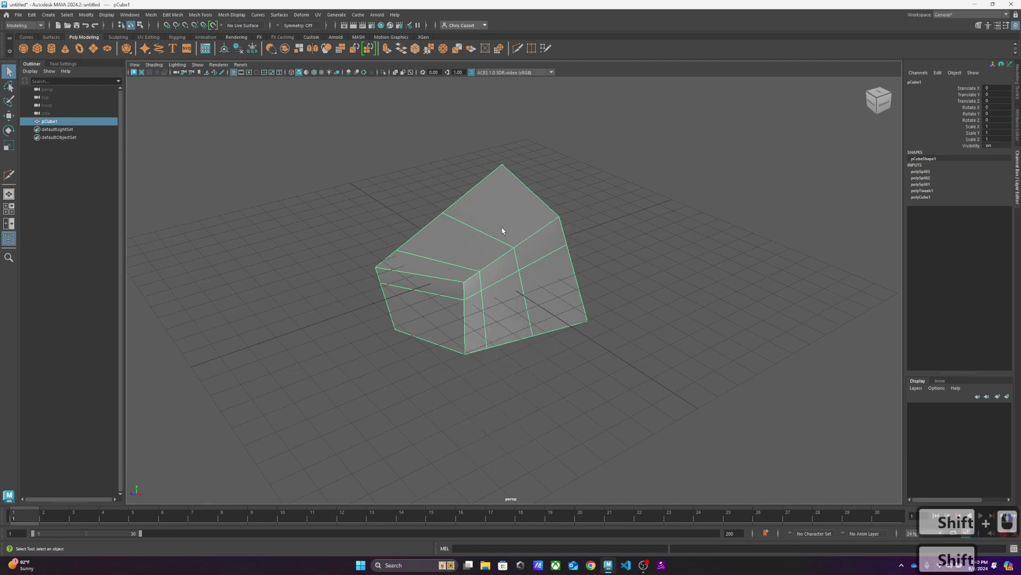
{"action": "left_click", "coordinate": [152, 14]}
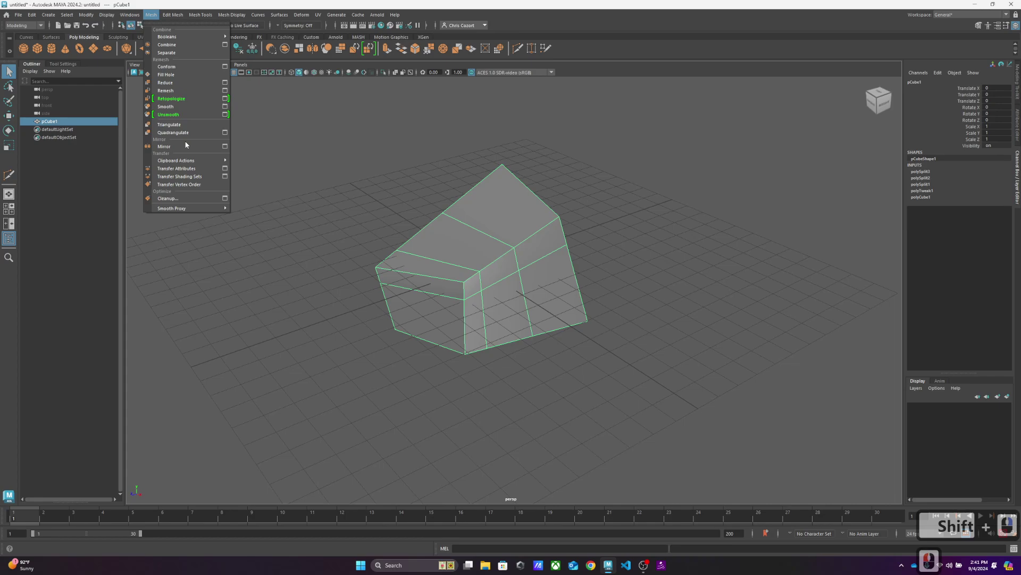
{"action": "left_click", "coordinate": [529, 222]}
{"action": "left_click", "coordinate": [530, 221]}
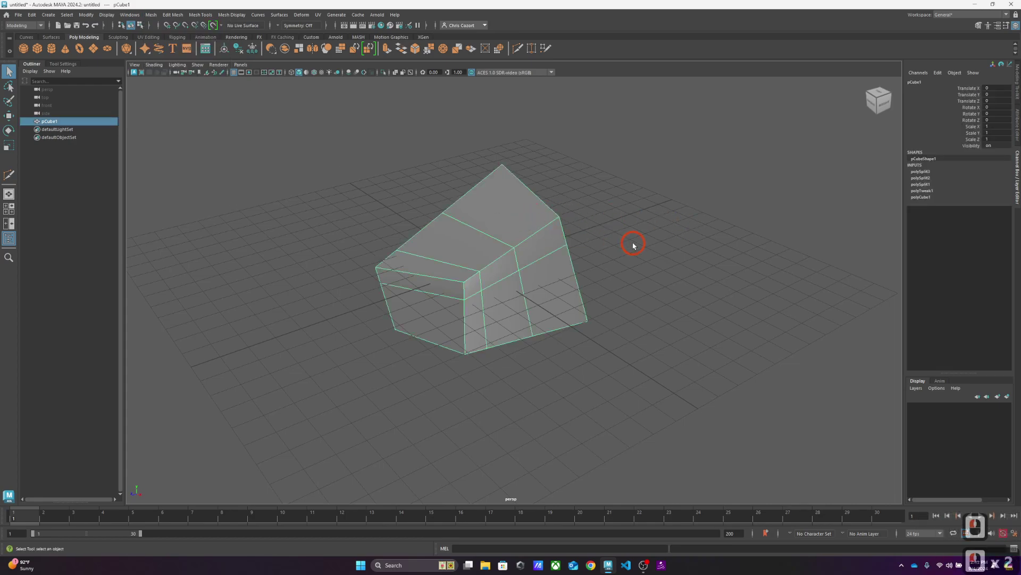
{"action": "right_click_drag", "start_coordinate": [500, 203], "coordinate": [500, 252], "text": "shift"}
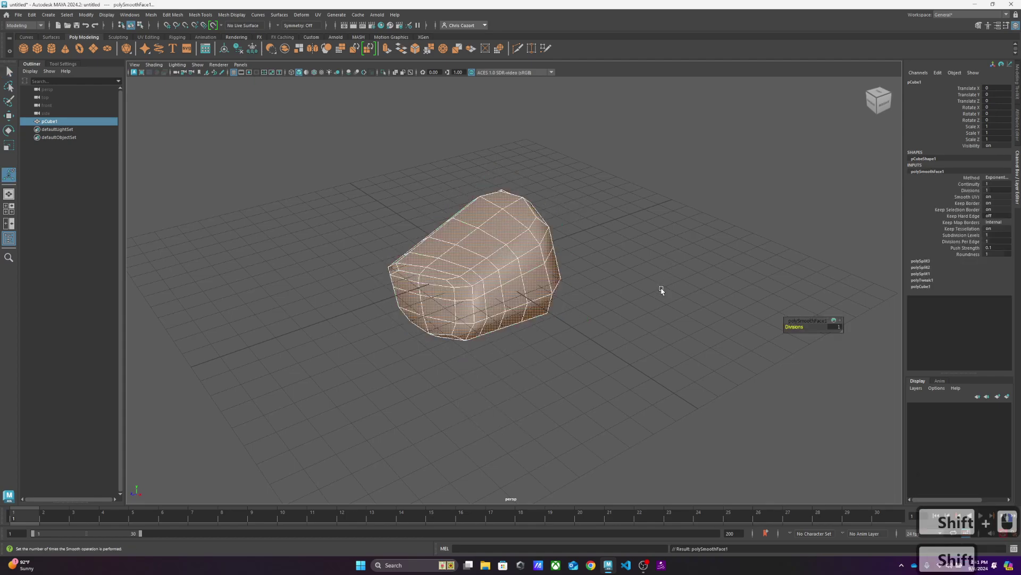
{"action": "left_click_drag", "start_coordinate": [799, 319], "coordinate": [674, 224]}
- Reselect the smoothed mesh and orbit to a low angle on the rock
{"action": "left_click", "coordinate": [837, 309]}
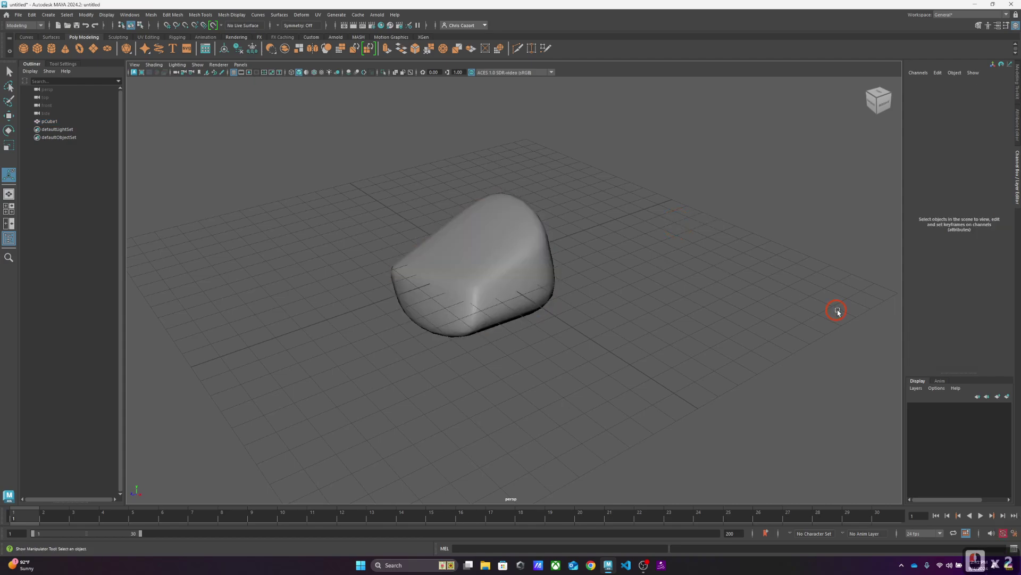
{"action": "left_click", "coordinate": [512, 275]}
{"action": "left_click", "coordinate": [962, 264]}
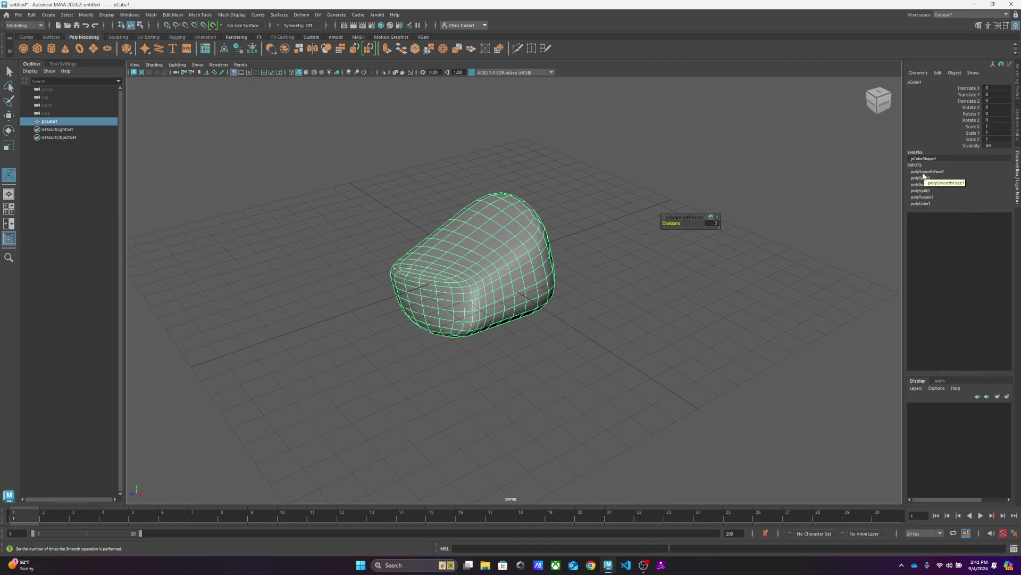
{"action": "mouse_move", "coordinate": [534, 300]}
{"action": "left_mouse_down", "text": "alt"}
{"action": "mouse_move", "coordinate": [622, 284]}
{"action": "mouse_move", "coordinate": [557, 287]}
{"action": "mouse_move", "coordinate": [548, 276]}
{"action": "mouse_move", "coordinate": [556, 279]}
{"action": "mouse_move", "coordinate": [537, 304]}
{"action": "left_mouse_up", "text": "alt"}
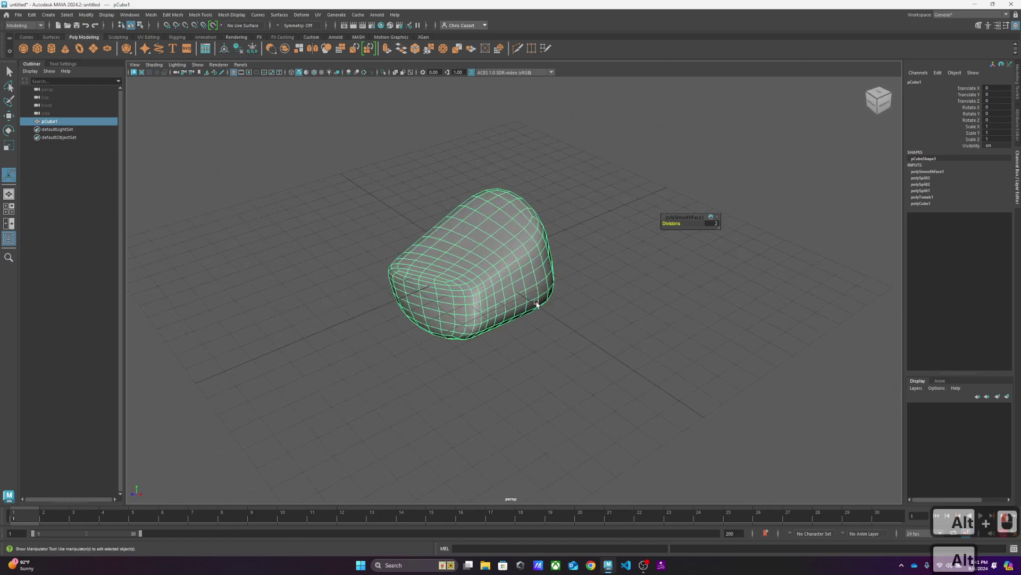
- Cycle the rock's display smoothness through levels 1, 2 and 3, ending unsmoothed
{"action": "key", "text": "1"}
{"action": "key", "text": "2"}
{"action": "key", "text": "3"}
{"action": "key", "text": "1"}
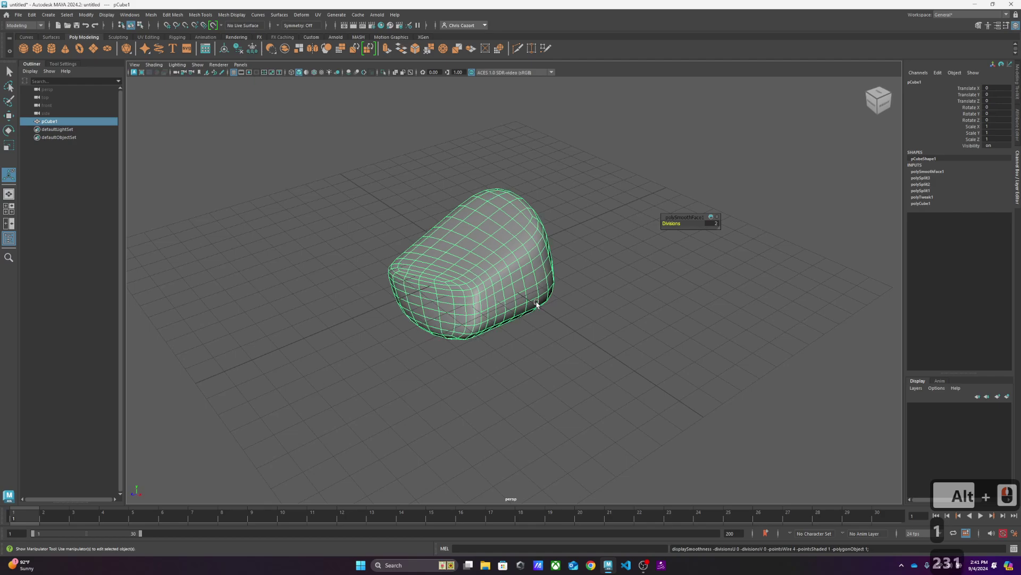
{"action": "key", "text": "2"}
{"action": "key", "text": "3"}
{"action": "key", "text": "1"}
- Zoom and orbit around the rock, then show polySmoothFace1's settings at 2 divisions
{"action": "scroll", "coordinate": [527, 287], "scroll_direction": "up", "scroll_amount": 2}
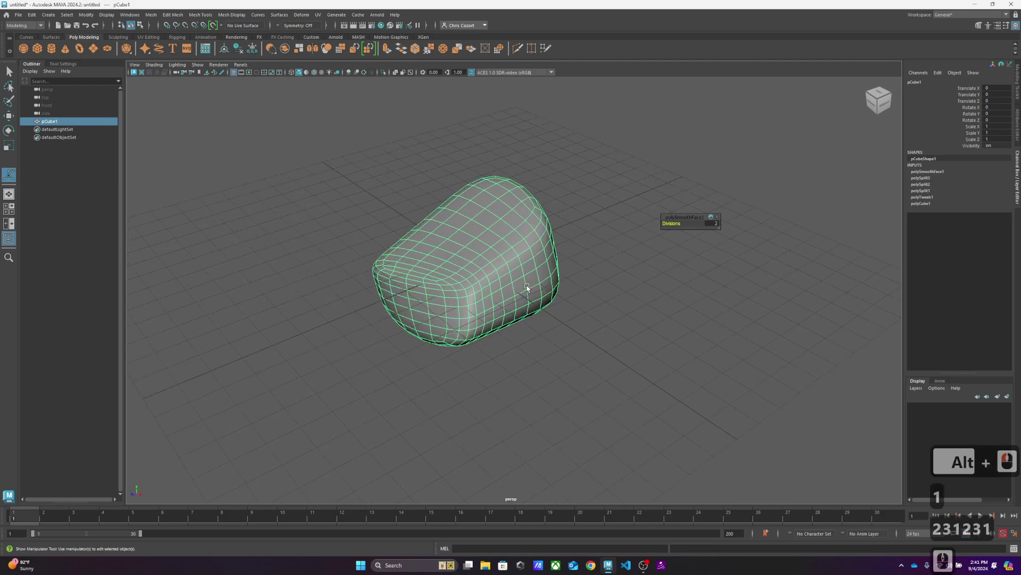
{"action": "left_click_drag", "start_coordinate": [527, 287], "coordinate": [547, 282], "text": "alt"}
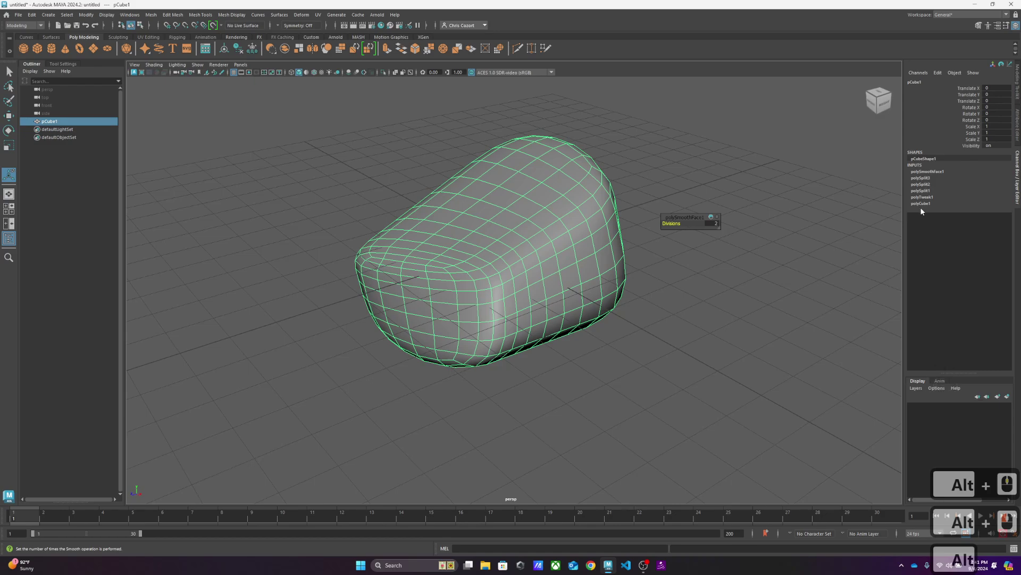
{"action": "left_click_drag", "start_coordinate": [570, 185], "coordinate": [493, 186], "text": "alt"}
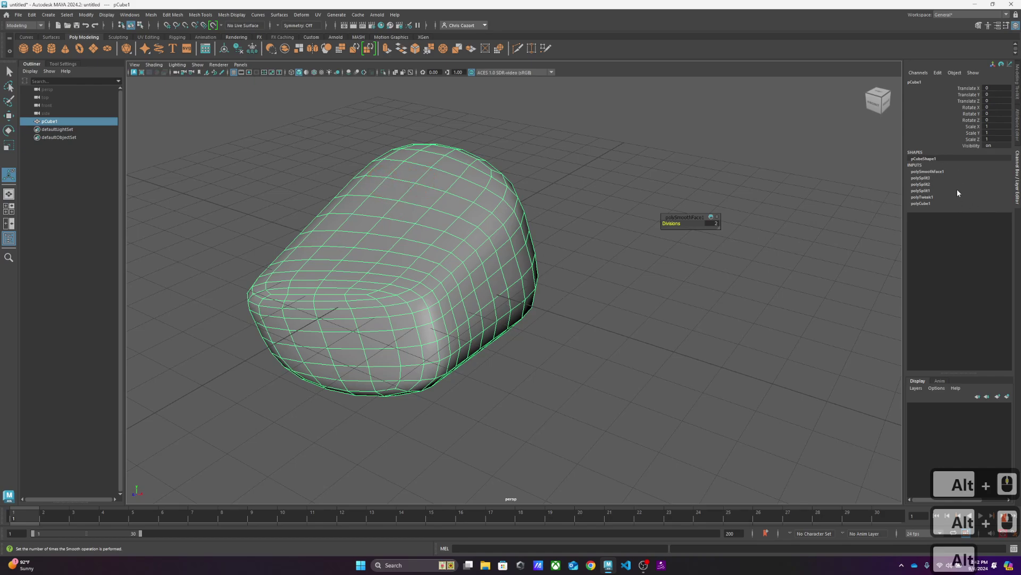
{"action": "left_click", "coordinate": [927, 173]}
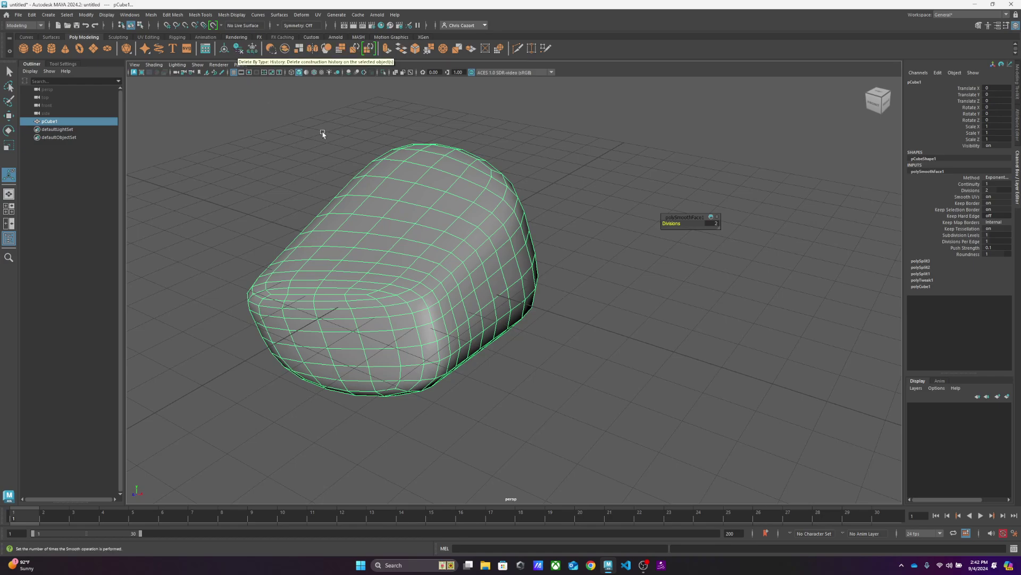
- Delete pCube1's construction history, then orbit and zoom to look over the rock
{"action": "left_click", "coordinate": [237, 53]}
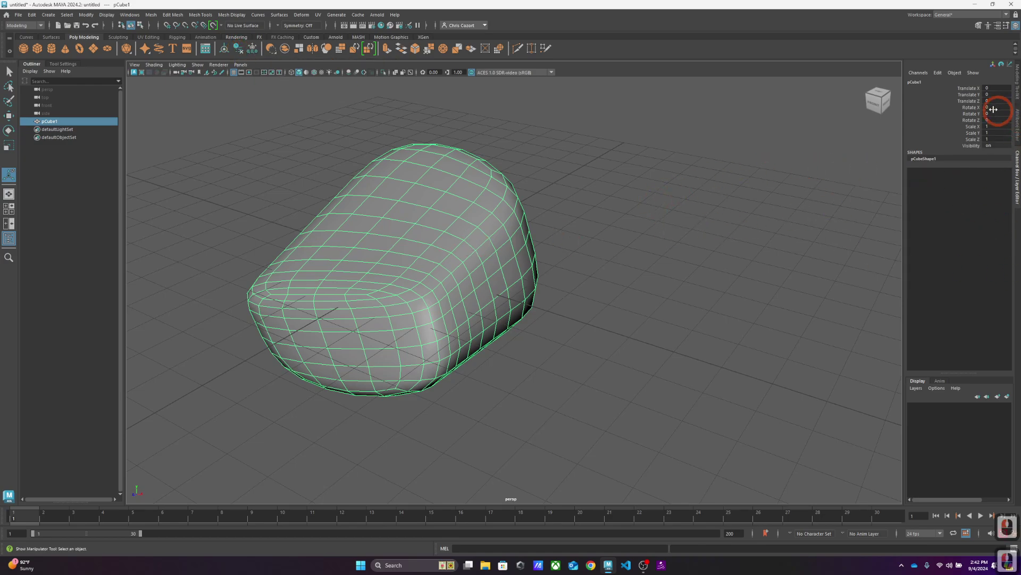
{"action": "left_click_drag", "start_coordinate": [469, 249], "coordinate": [568, 248], "text": "alt"}
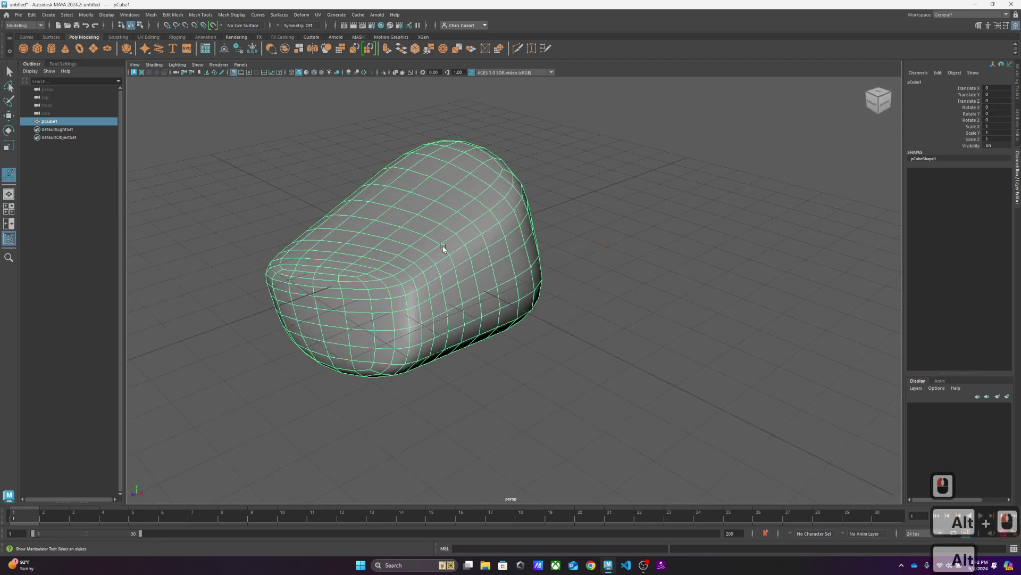
{"action": "scroll", "coordinate": [570, 256], "scroll_direction": "down", "scroll_amount": 2}
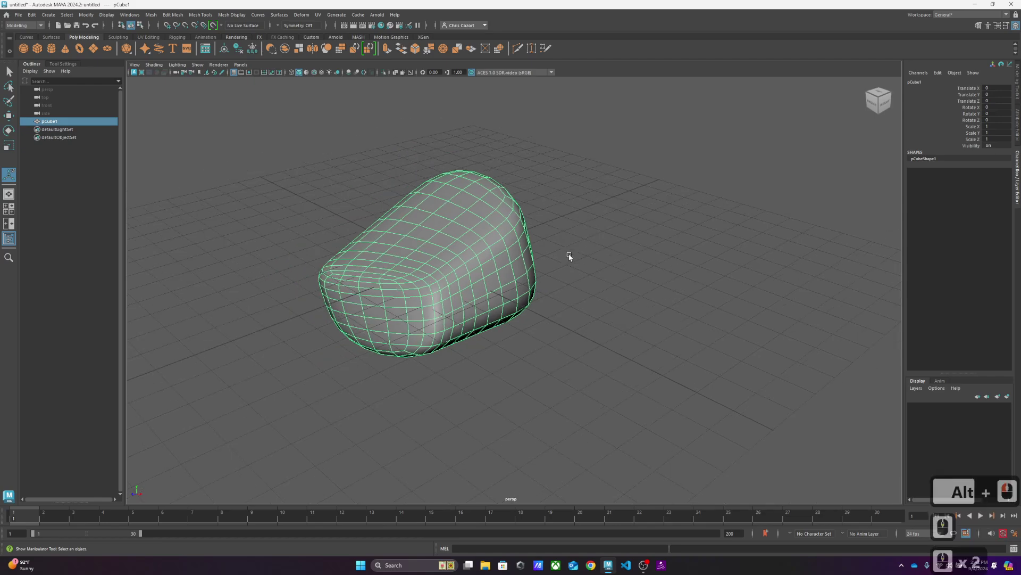
{"action": "left_click_drag", "start_coordinate": [569, 257], "coordinate": [699, 233], "text": "alt"}
{"action": "scroll", "coordinate": [643, 241], "scroll_direction": "up", "scroll_amount": 2}
- Switch to face selection and extrude one top face upward into a small box
{"action": "right_click_drag", "start_coordinate": [554, 237], "coordinate": [557, 258]}
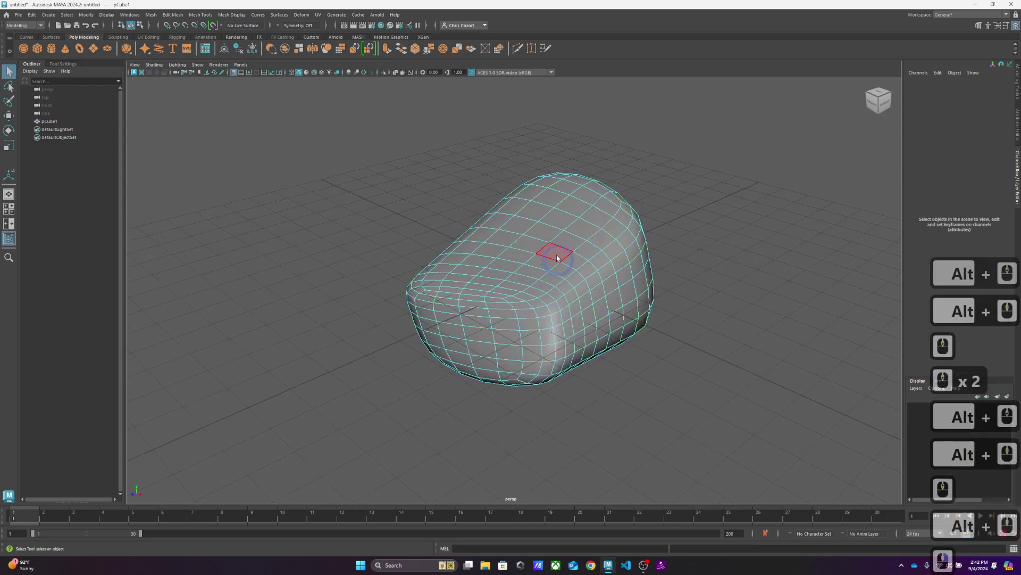
{"action": "left_click", "coordinate": [548, 239]}
{"action": "key", "text": "w"}
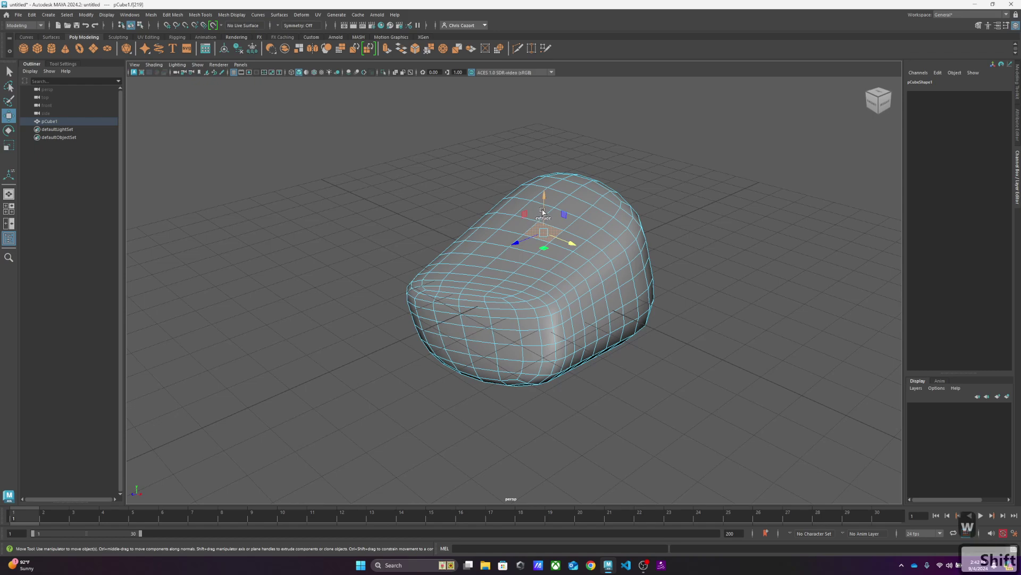
{"action": "left_click_drag", "start_coordinate": [543, 214], "coordinate": [542, 191], "text": "shift"}
- Extrude a second top face upward, then repeat the extrude on a front face with G
{"action": "left_click", "coordinate": [489, 247]}
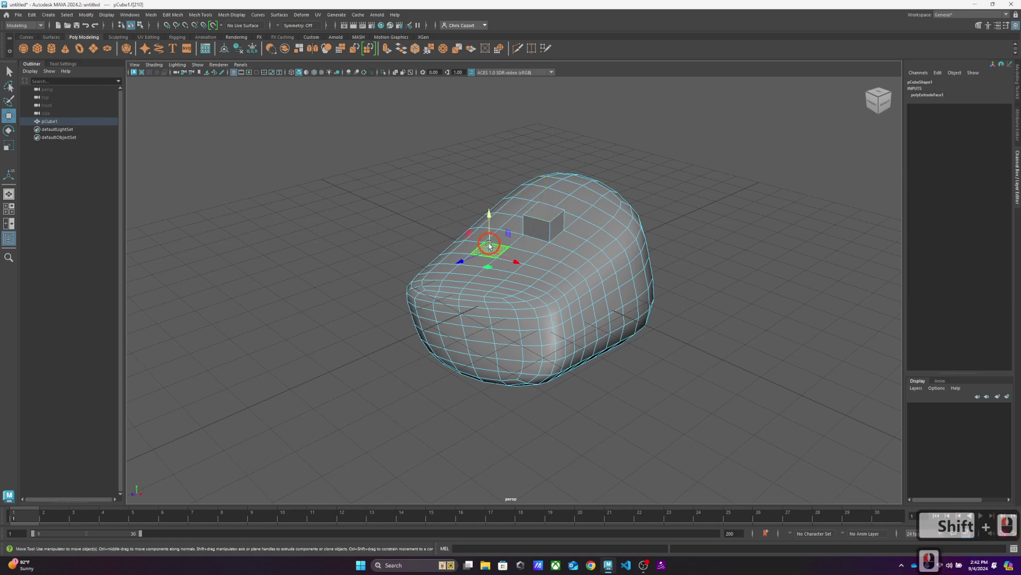
{"action": "left_click_drag", "start_coordinate": [488, 224], "coordinate": [489, 215], "text": "shift"}
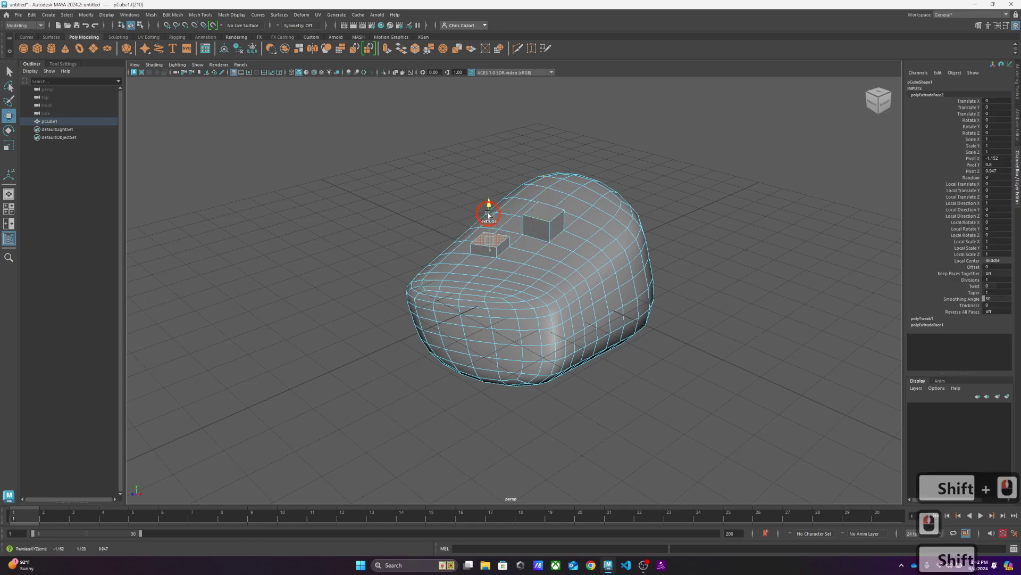
{"action": "left_click", "coordinate": [547, 265]}
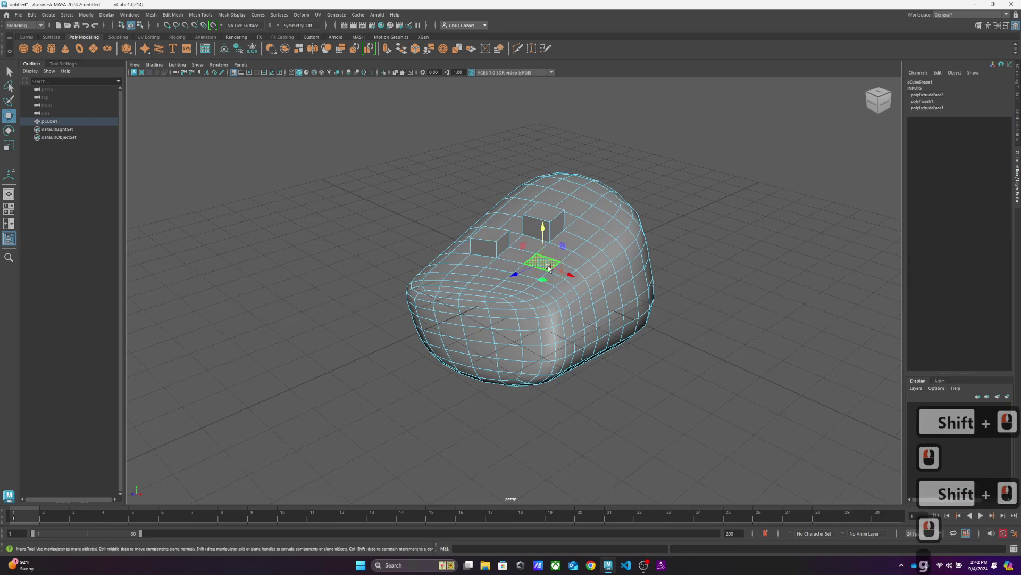
{"action": "key", "text": "g"}
{"action": "left_click_drag", "start_coordinate": [541, 241], "coordinate": [543, 235]}
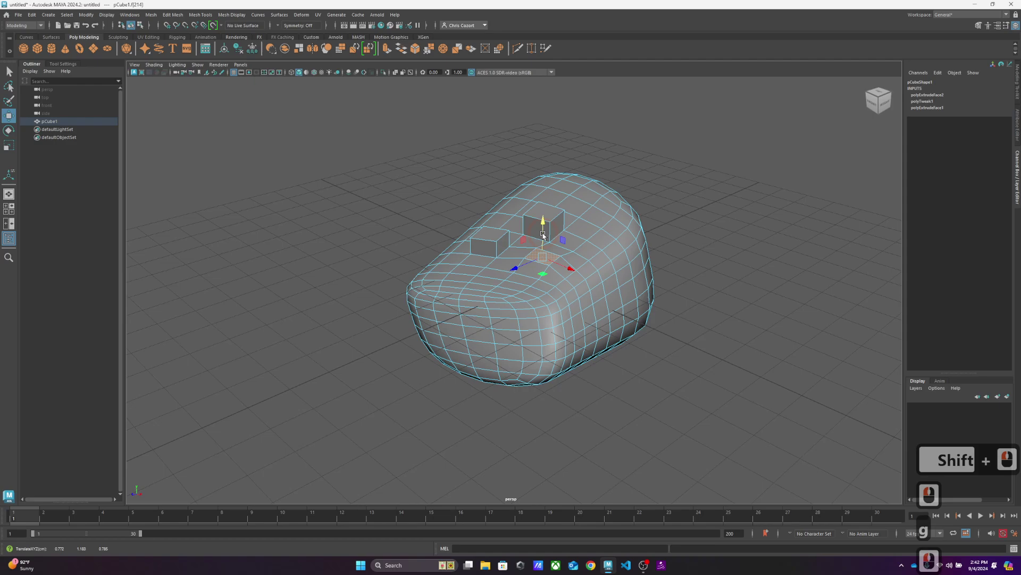